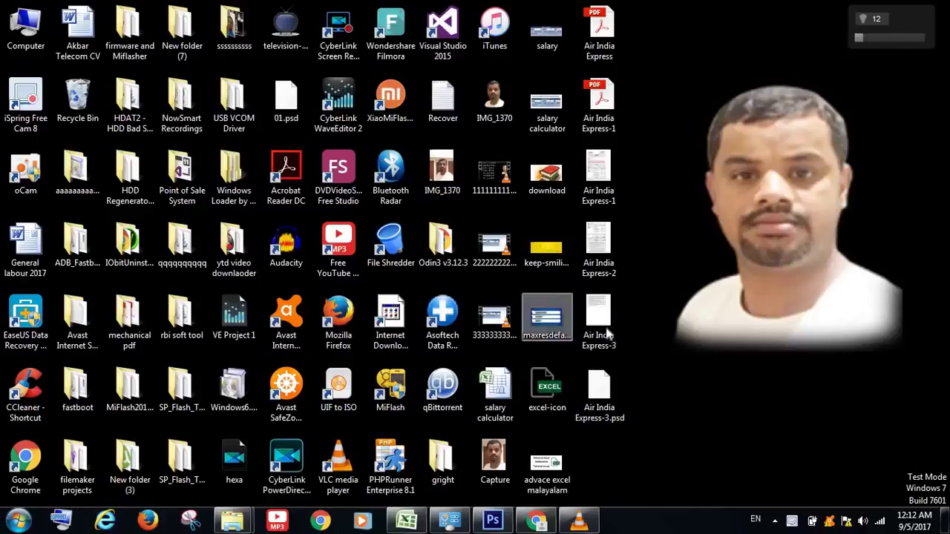
Step: Restore the blank Book1 workbook and drop down the View tab's Macros menu
click(413, 517)
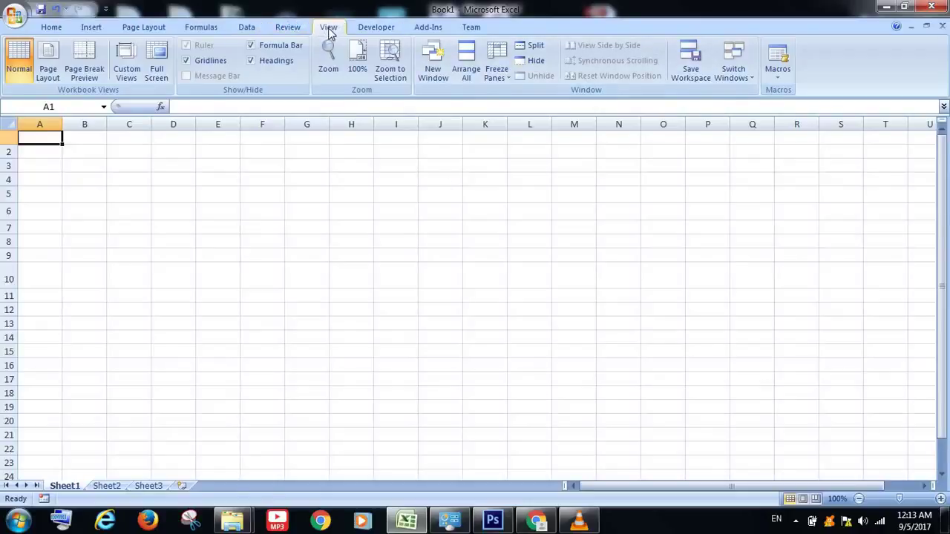
click(783, 80)
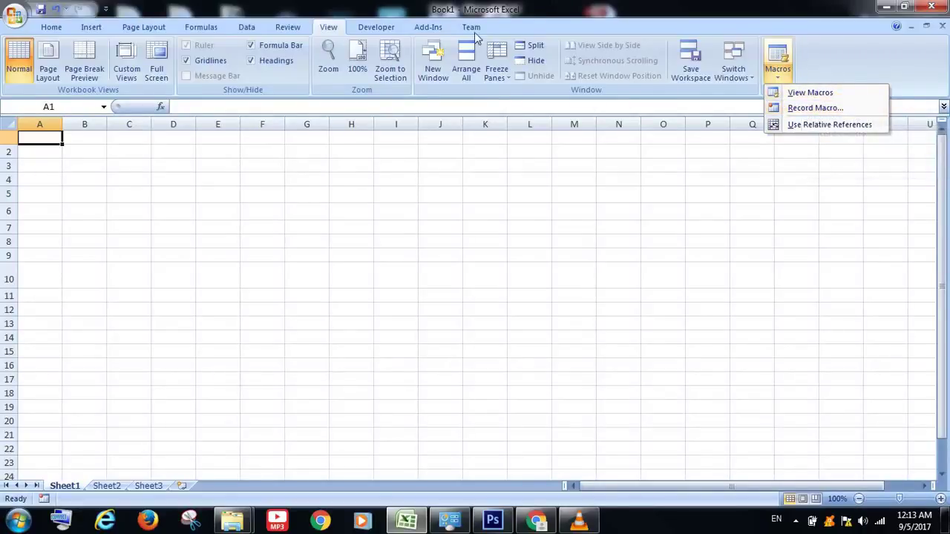
click(375, 27)
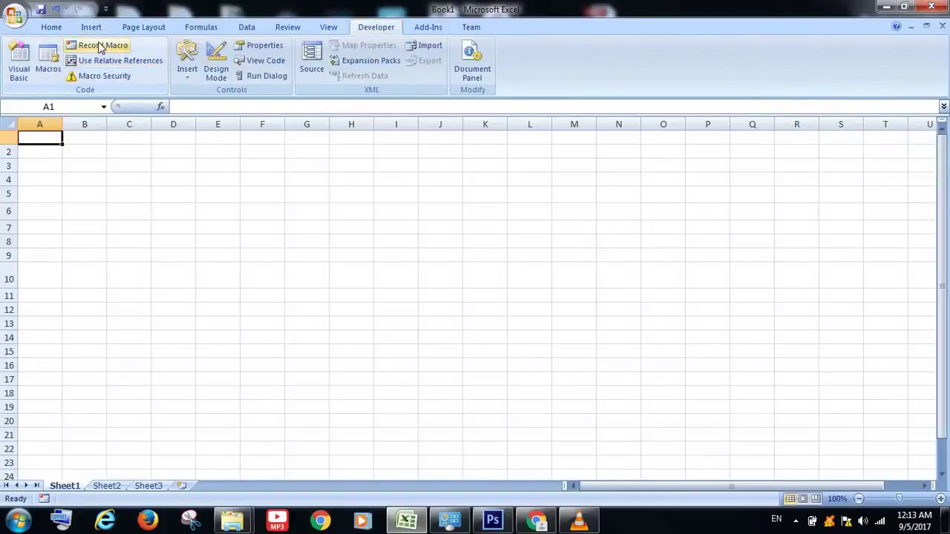
click(330, 27)
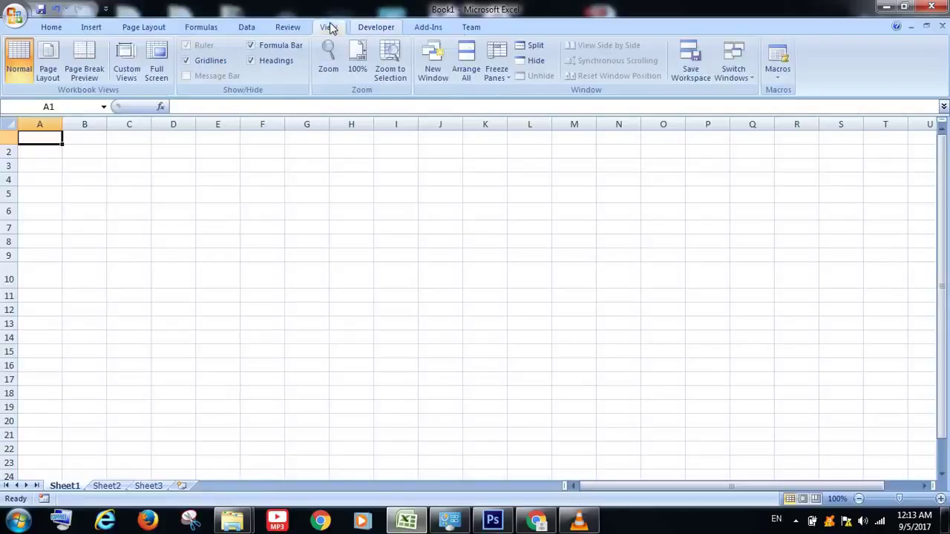
click(778, 75)
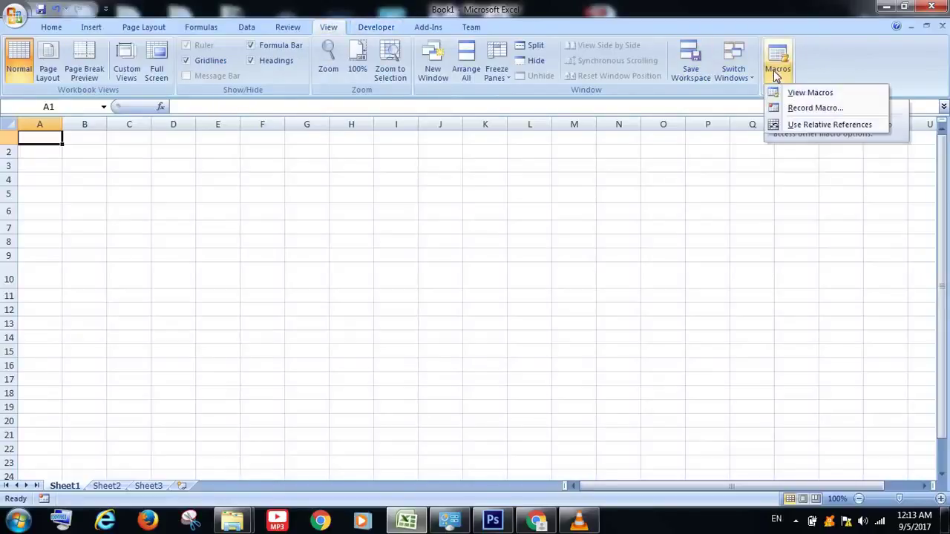
Step: Begin recording a new macro named zzz with the Ctrl+z shortcut
click(815, 108)
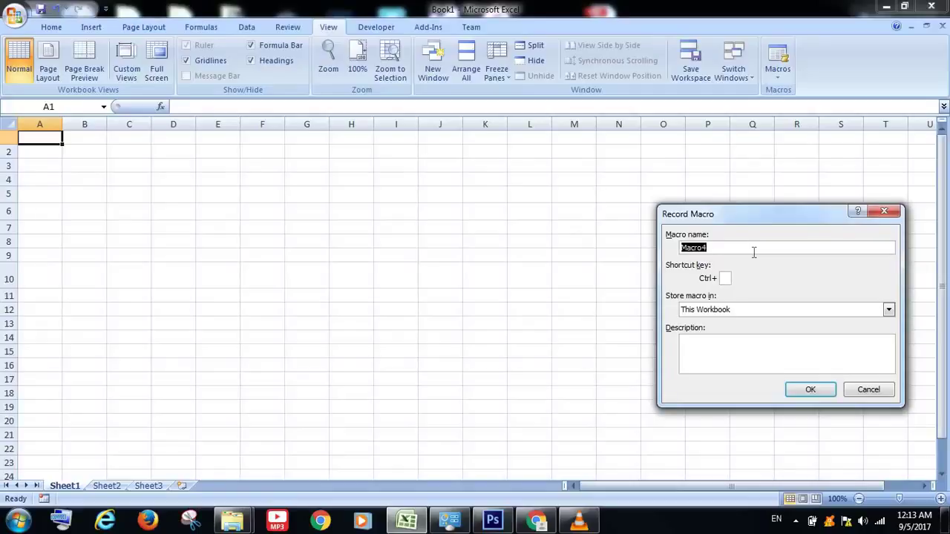
text(zzz)
key(super)
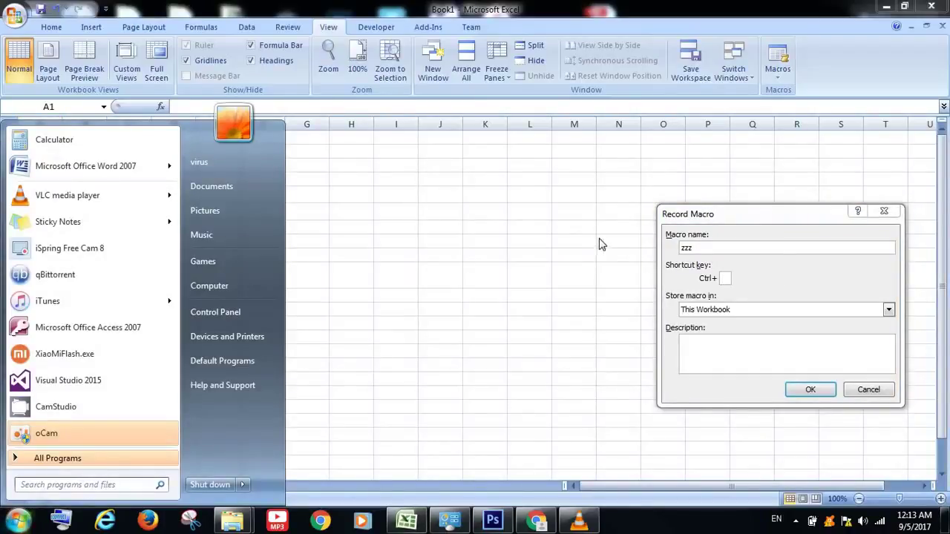
click(310, 379)
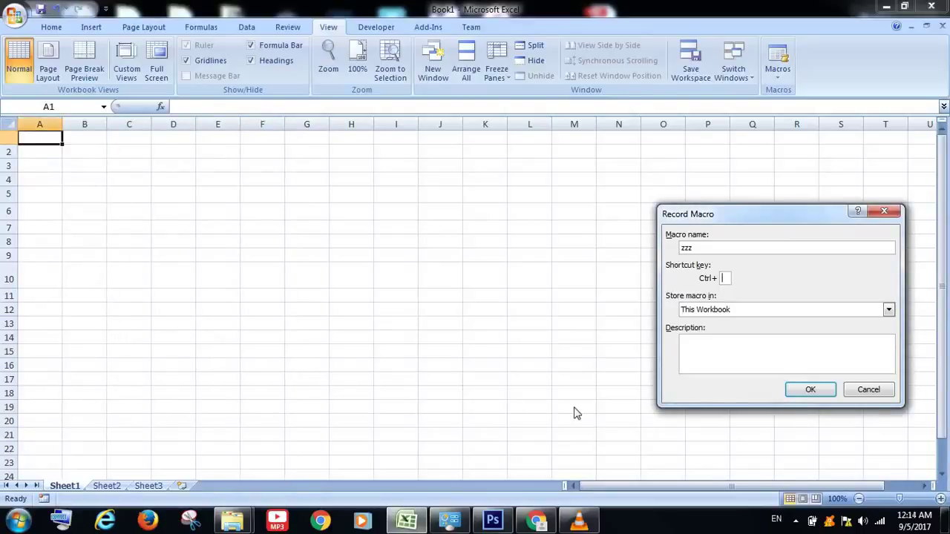
click(724, 278)
text(z)
click(713, 346)
click(812, 391)
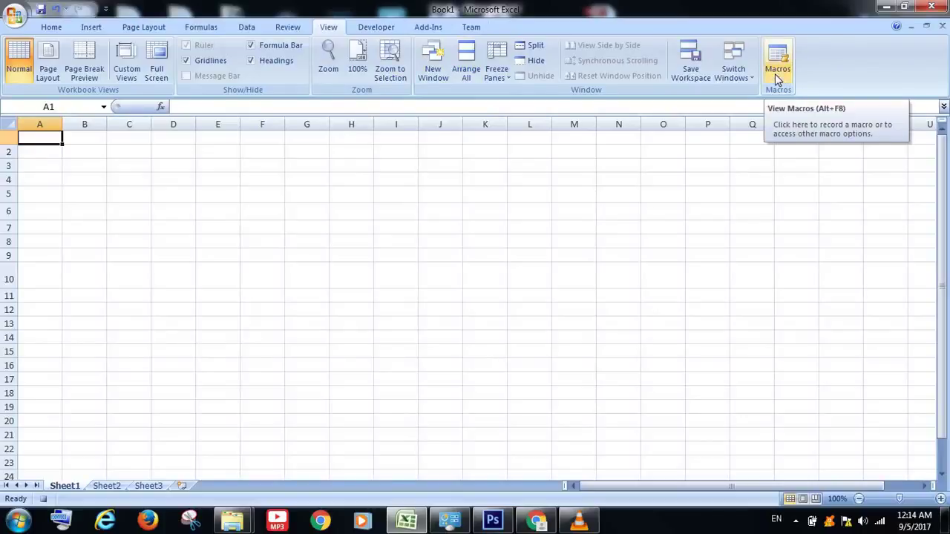
Step: End the zzz recording using the stop button on the status bar
click(777, 78)
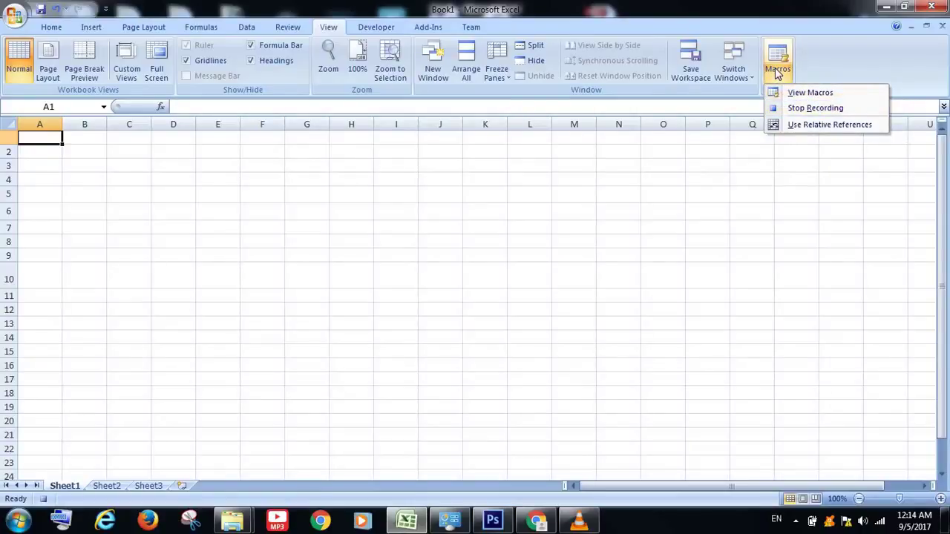
click(777, 72)
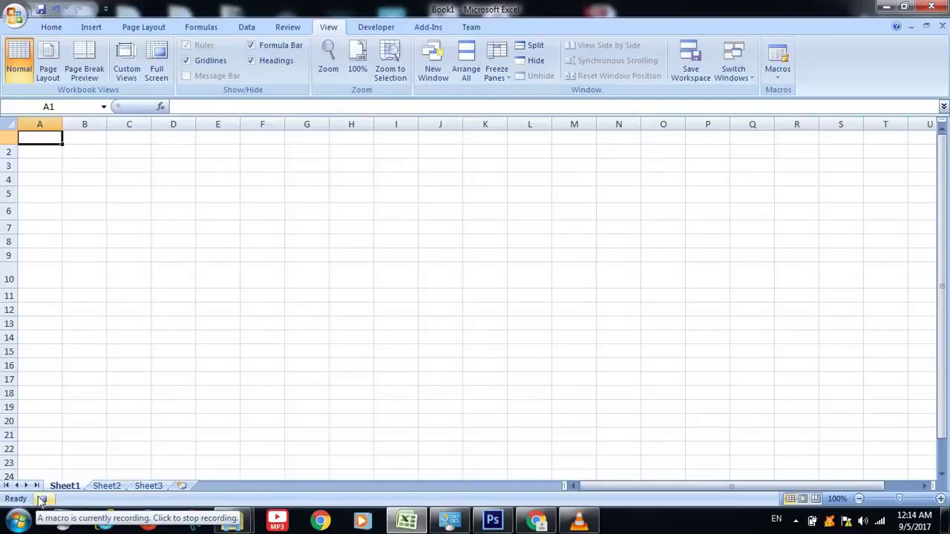
click(46, 500)
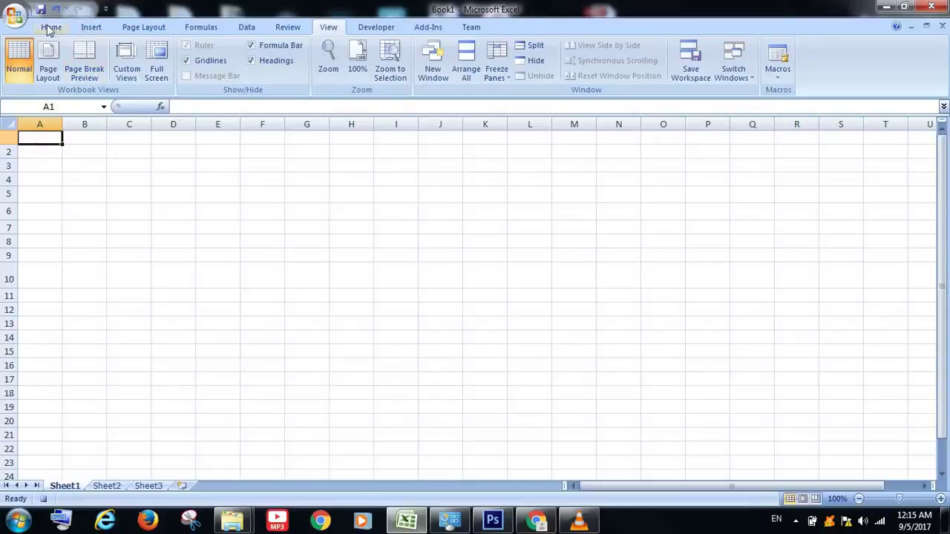
Step: Reset the Home font size to 11 and the font colour to Automatic
click(50, 28)
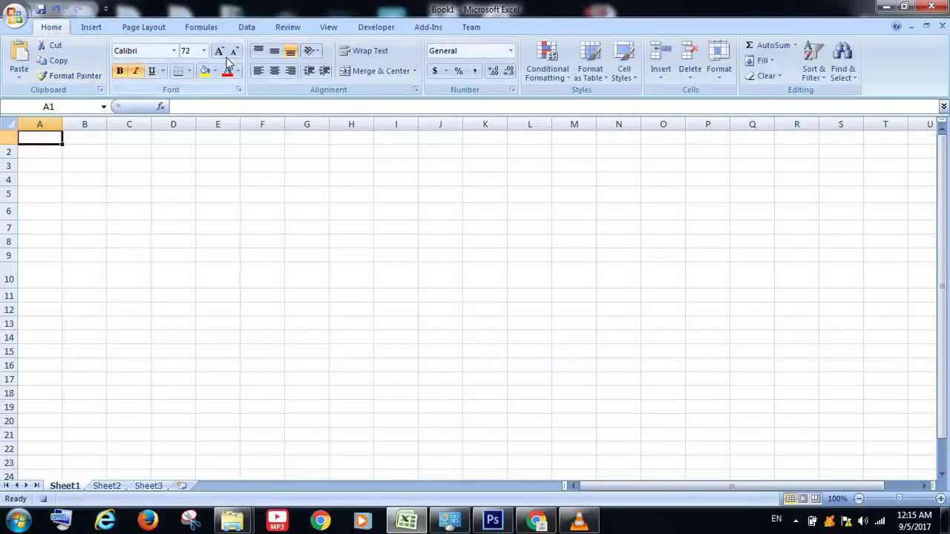
click(204, 52)
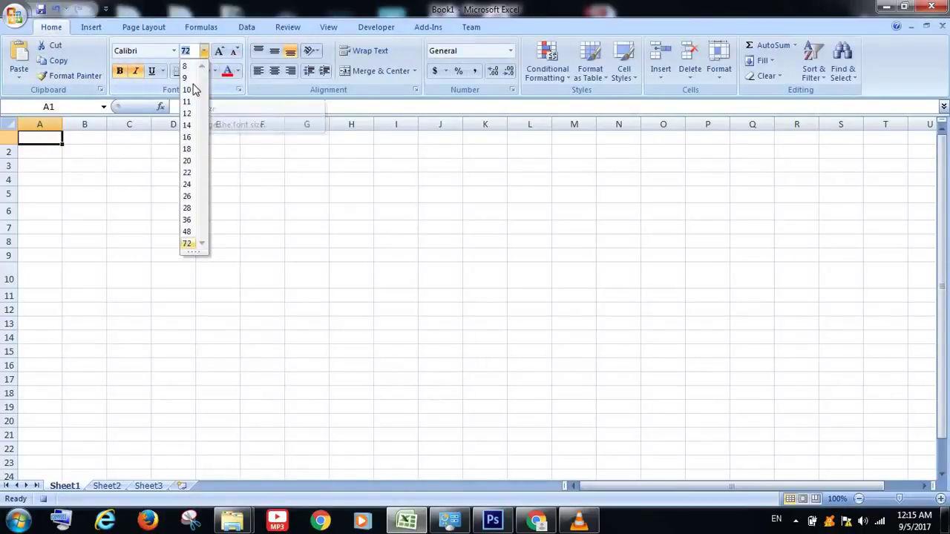
click(186, 102)
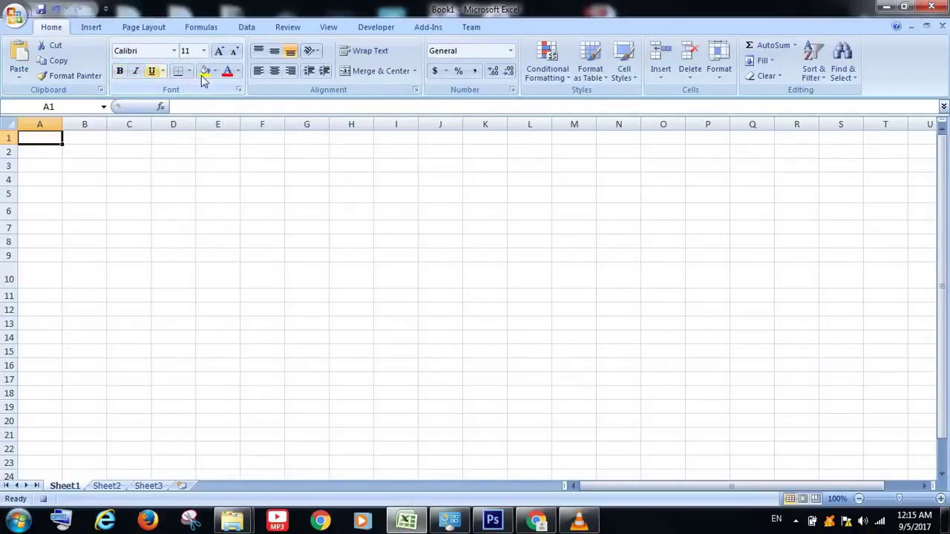
click(237, 71)
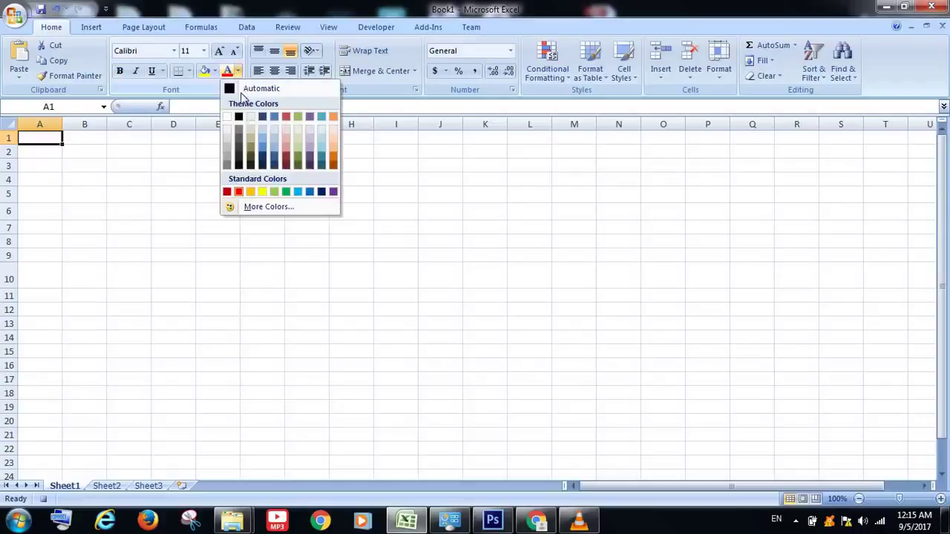
click(232, 92)
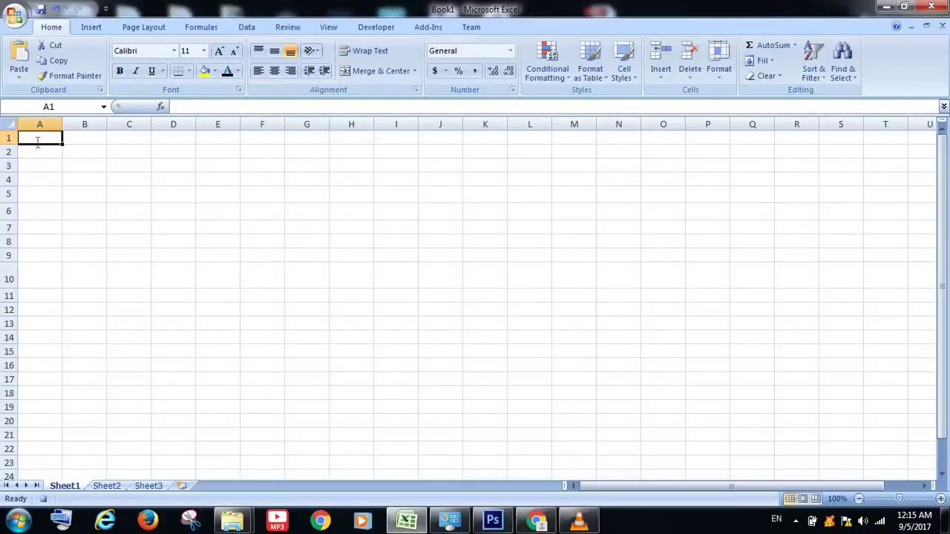
Step: Enter 'mayalam tutorial' in A1 and make it bold, red, 24 point
text(mayalam tutor)
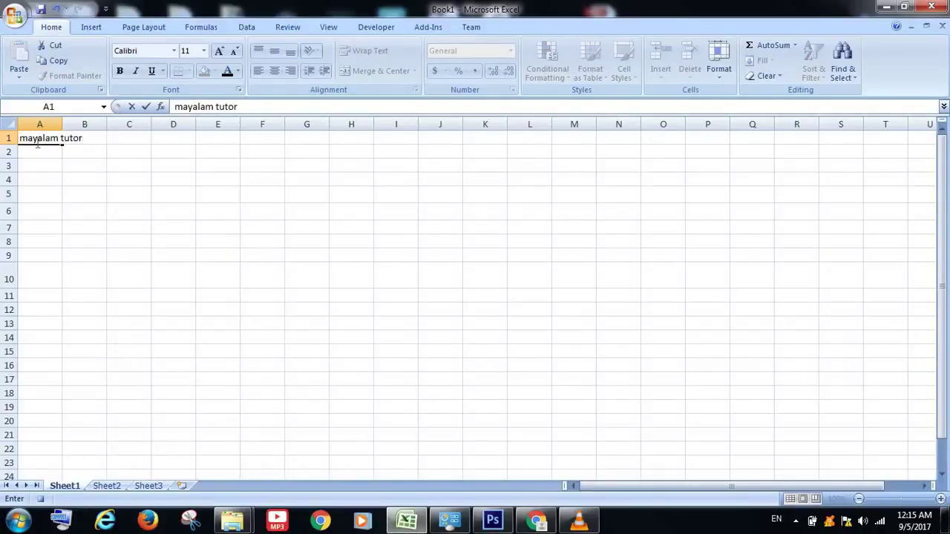
text(ial)
drag(93, 138, 19, 138)
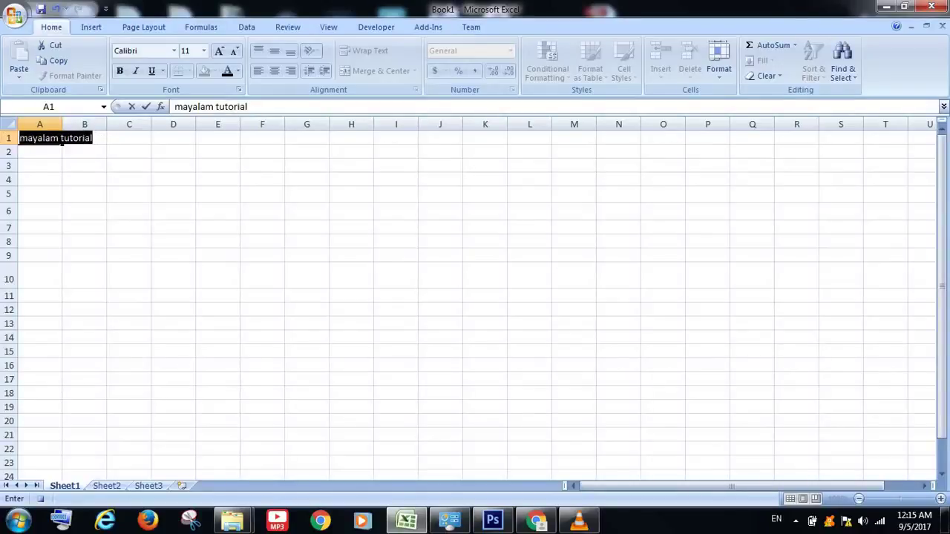
click(203, 50)
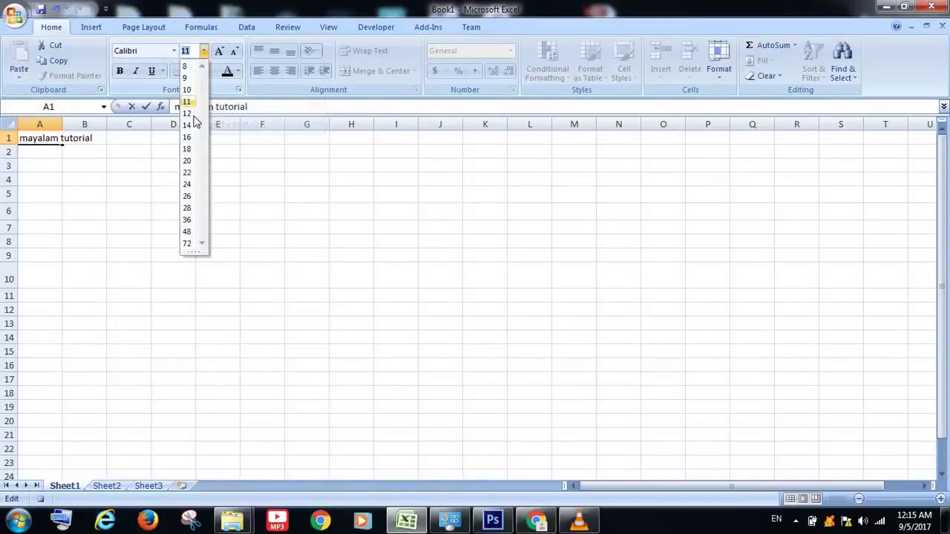
click(189, 185)
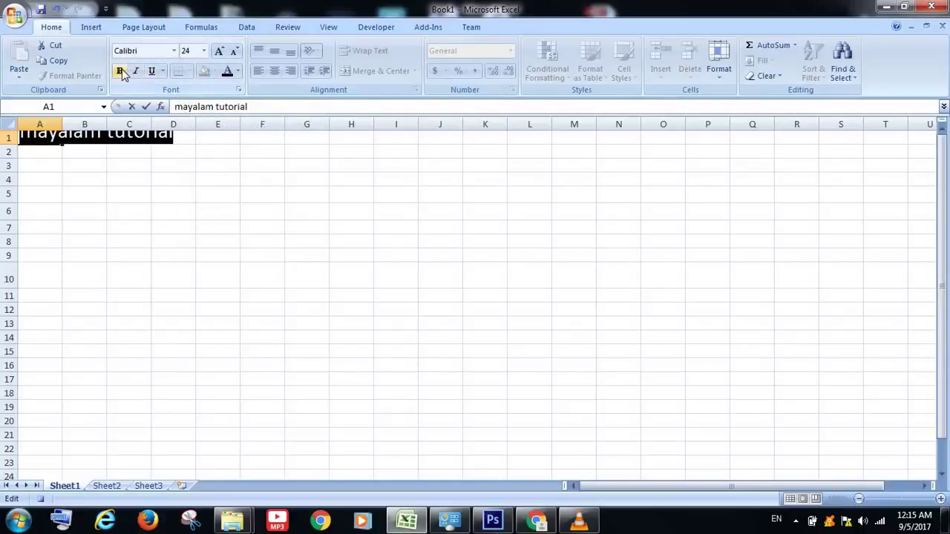
click(121, 72)
click(237, 72)
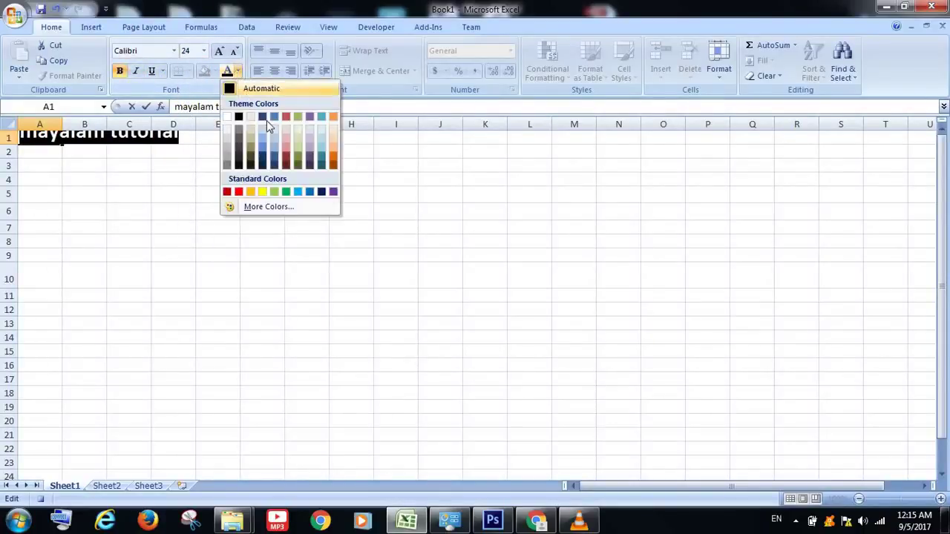
click(236, 192)
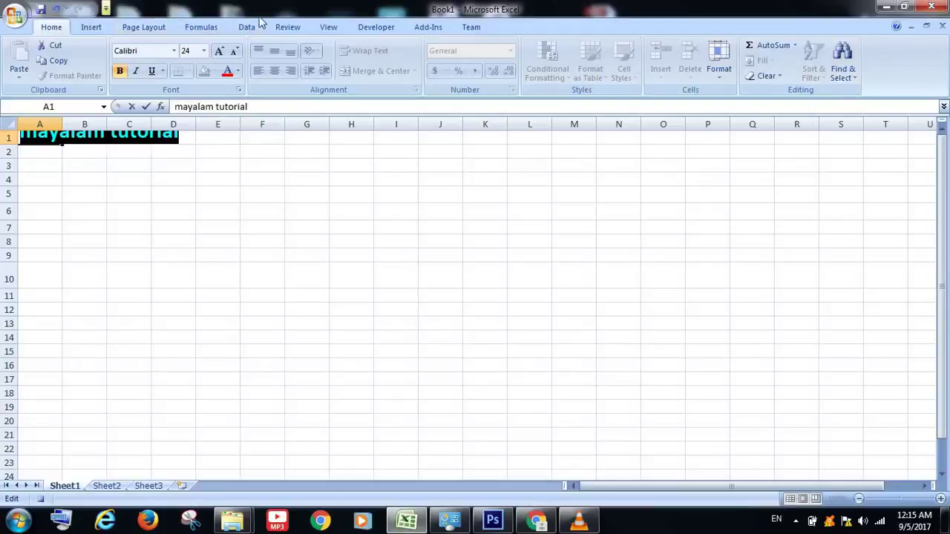
Step: Commit the A1 entry and stop the macro recording from View > Macros
click(341, 26)
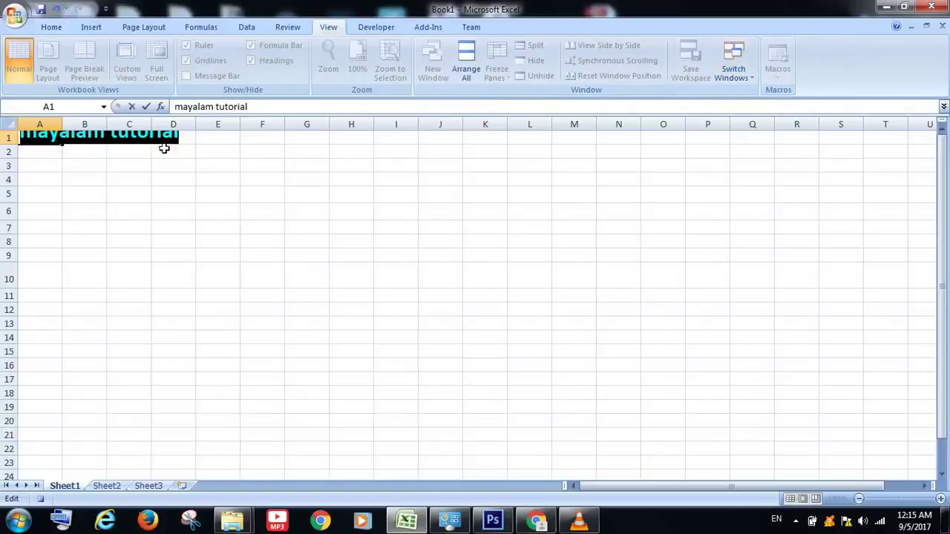
click(221, 141)
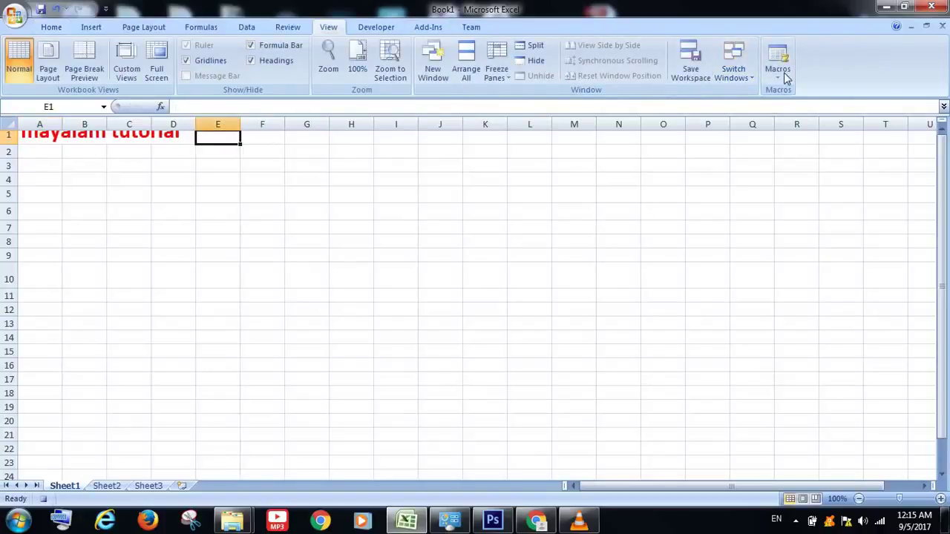
click(777, 74)
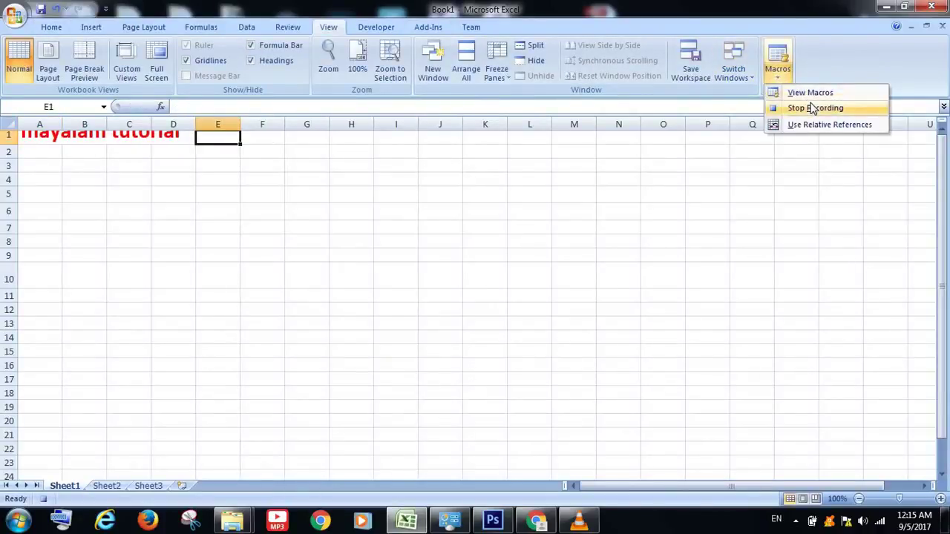
click(812, 109)
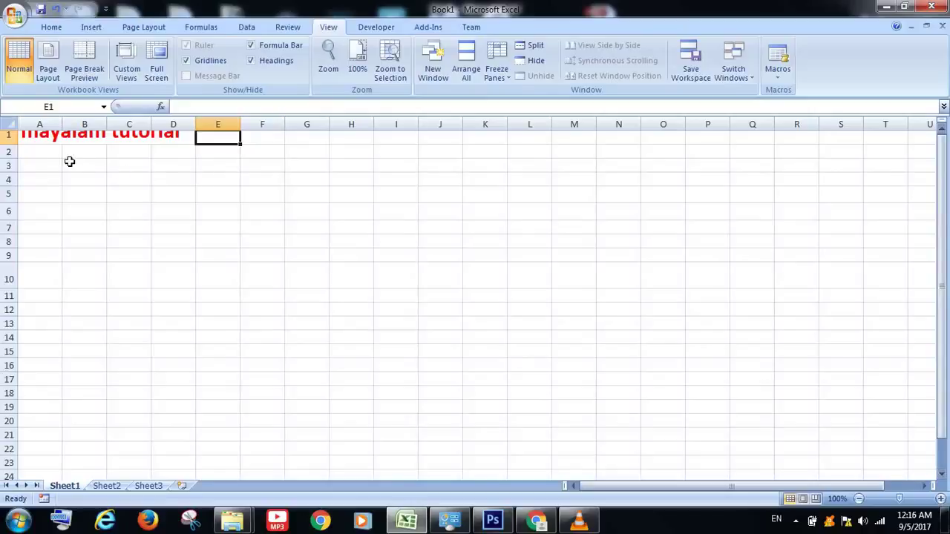
Step: Delete the 'mayalam tutorial' text from cell A1
click(35, 136)
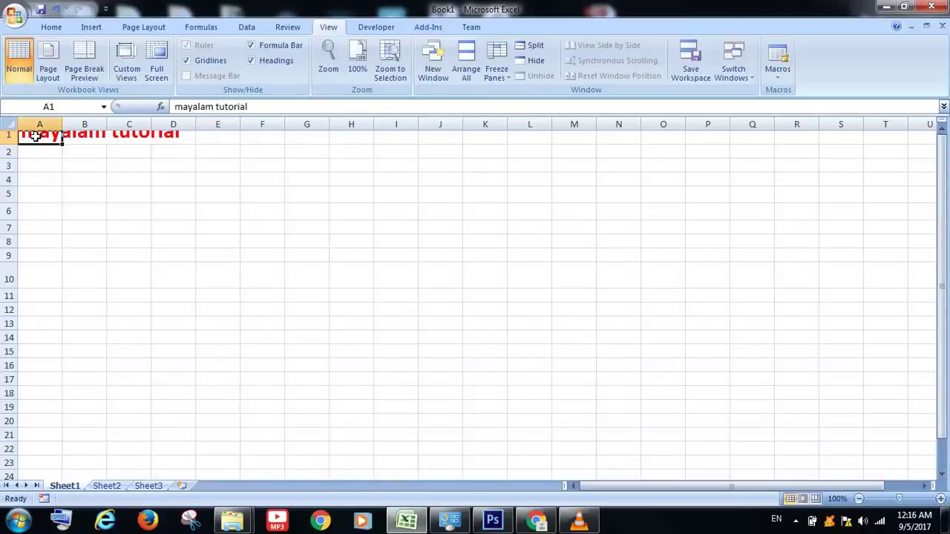
key(Delete)
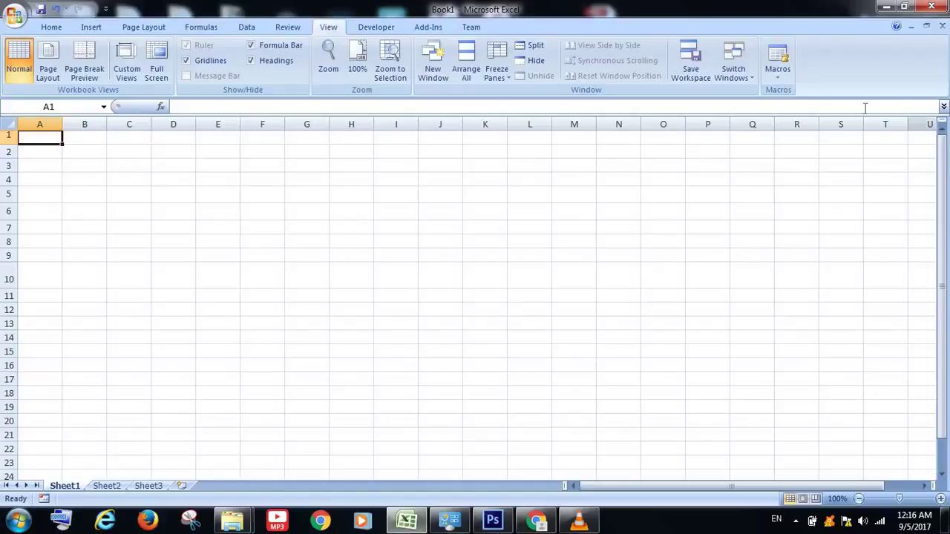
click(775, 78)
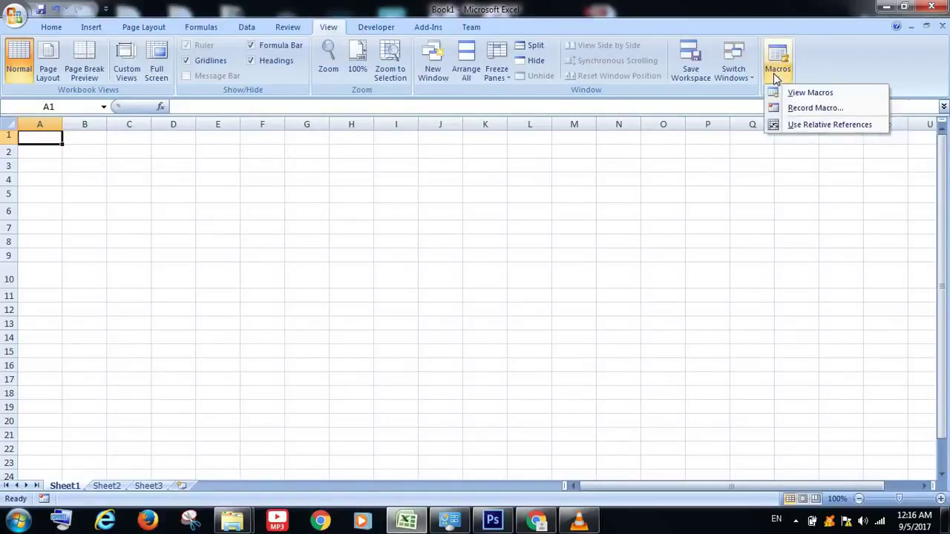
Step: Run macro zzz to bring back the red 'mayalam tutorial' in A1, then heighten row 1
click(799, 93)
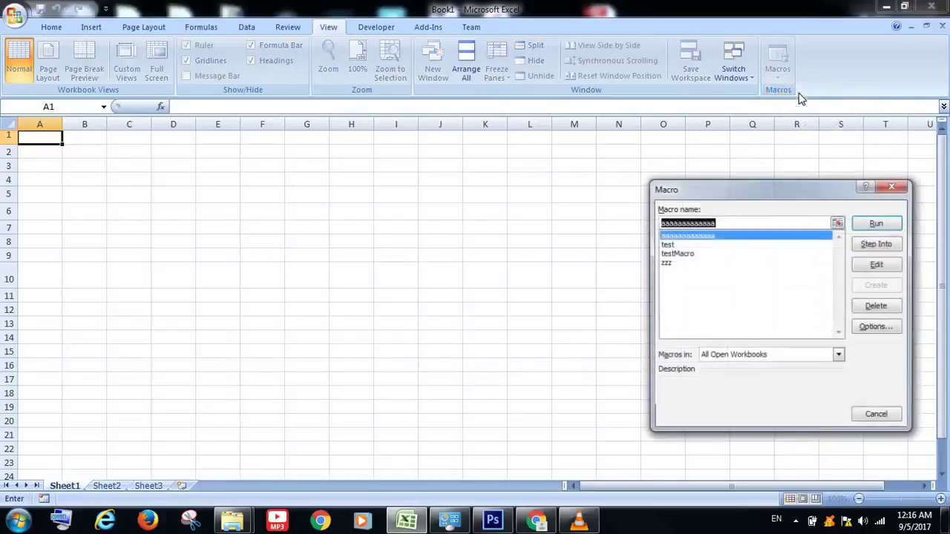
click(670, 264)
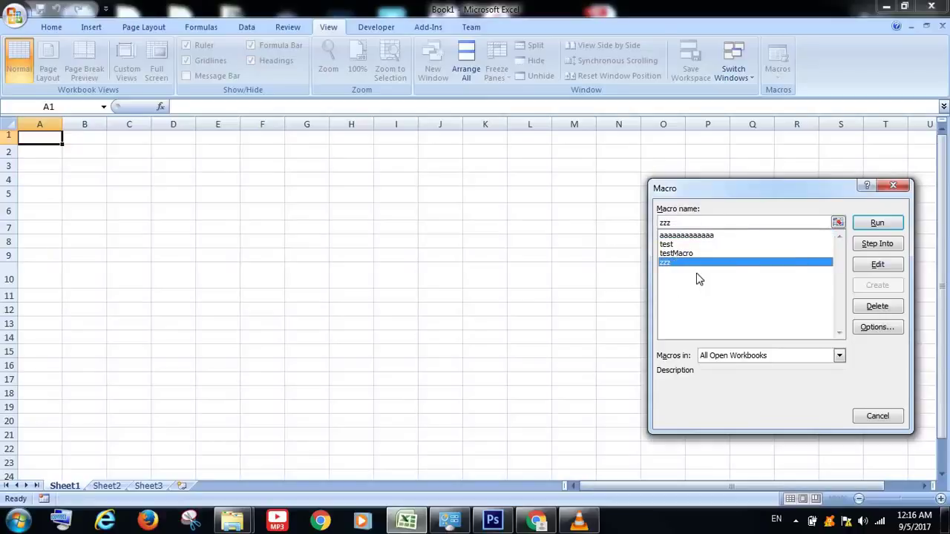
click(878, 223)
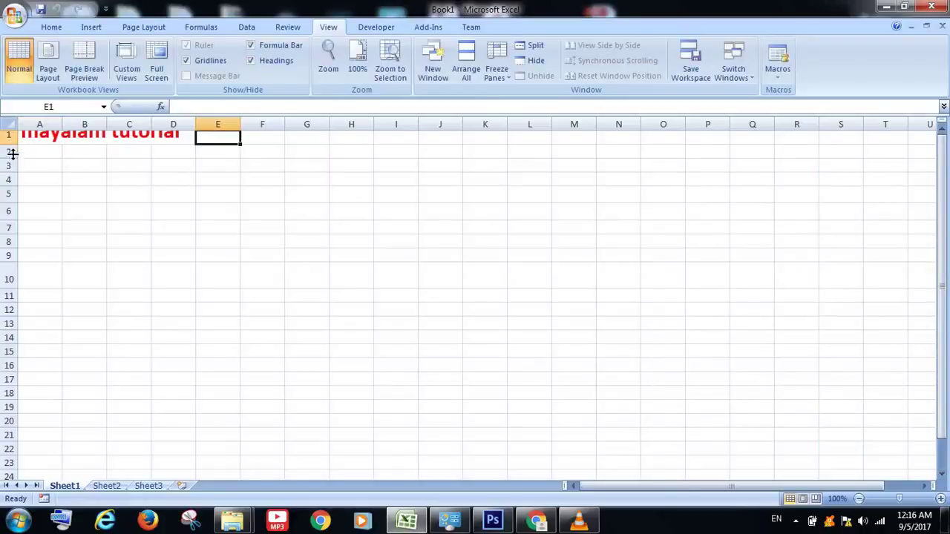
drag(10, 144, 16, 165)
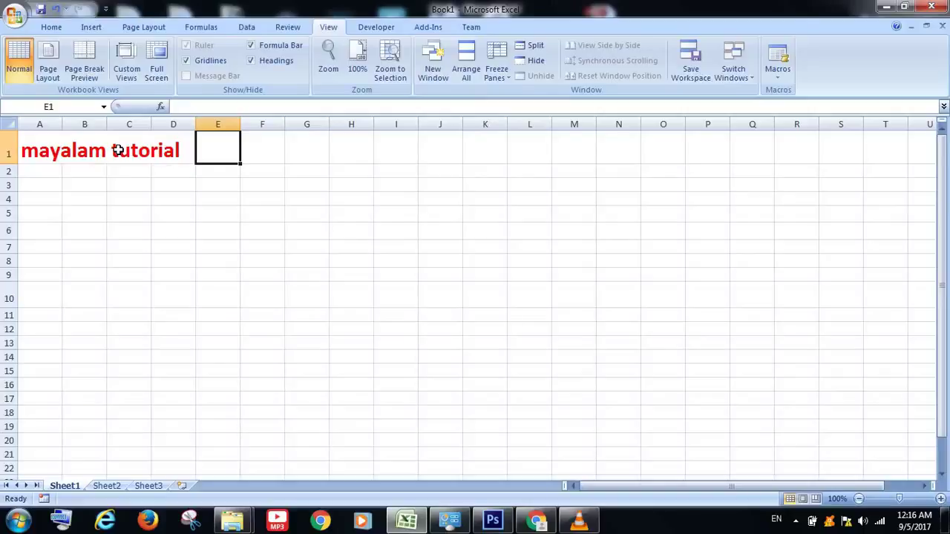
click(354, 198)
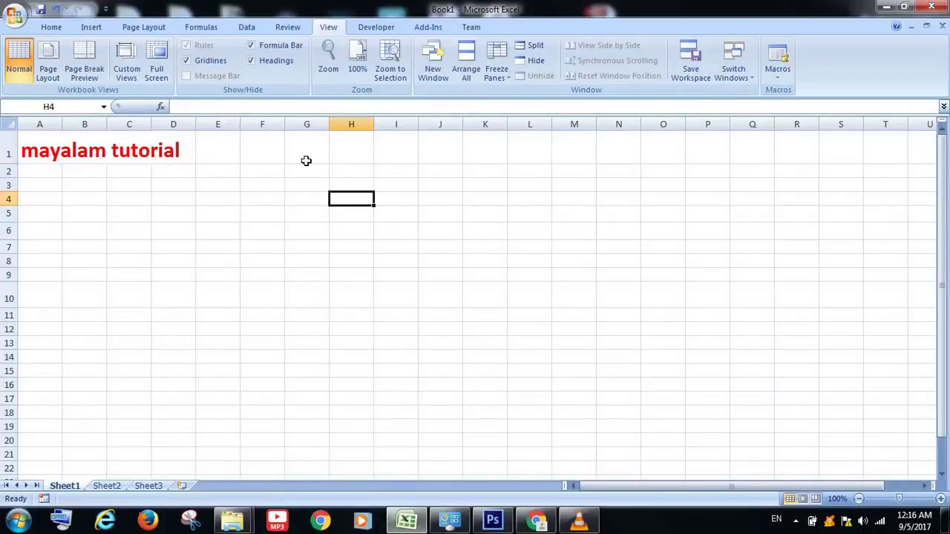
Step: Run zzz again with H4 selected, confirming it still writes to A1, then select G6
click(783, 80)
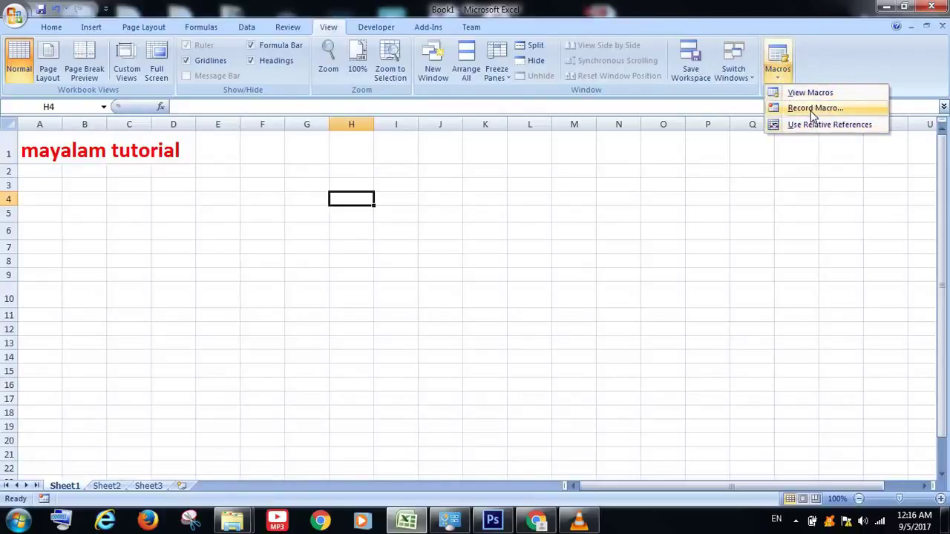
click(814, 110)
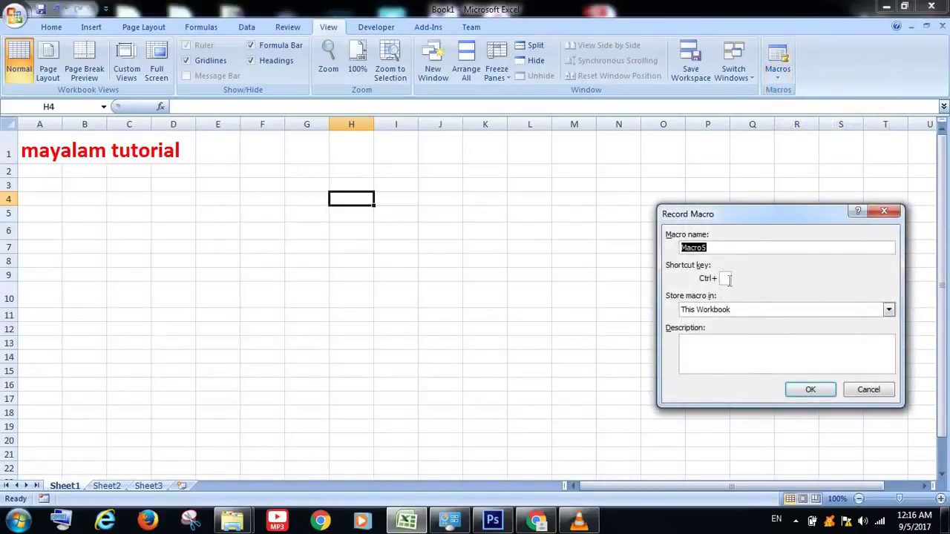
click(887, 213)
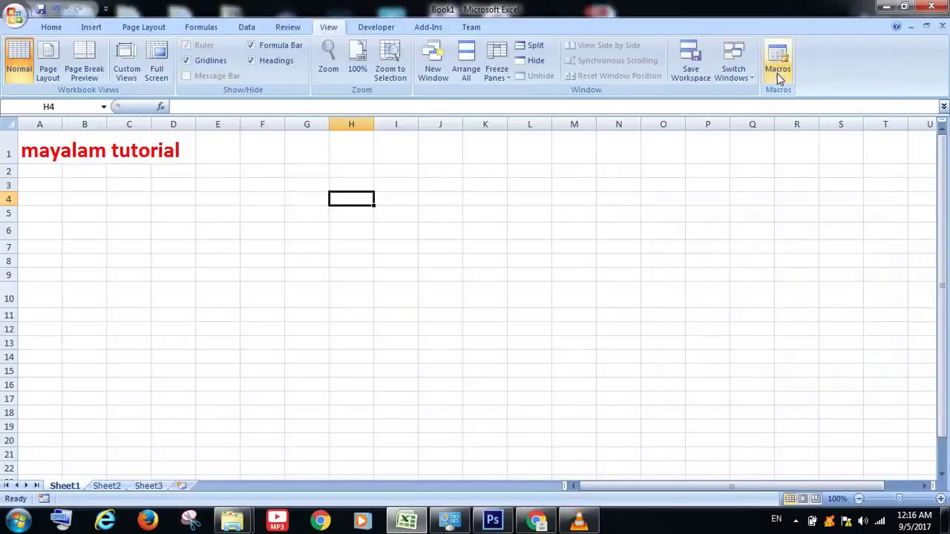
click(778, 74)
click(807, 94)
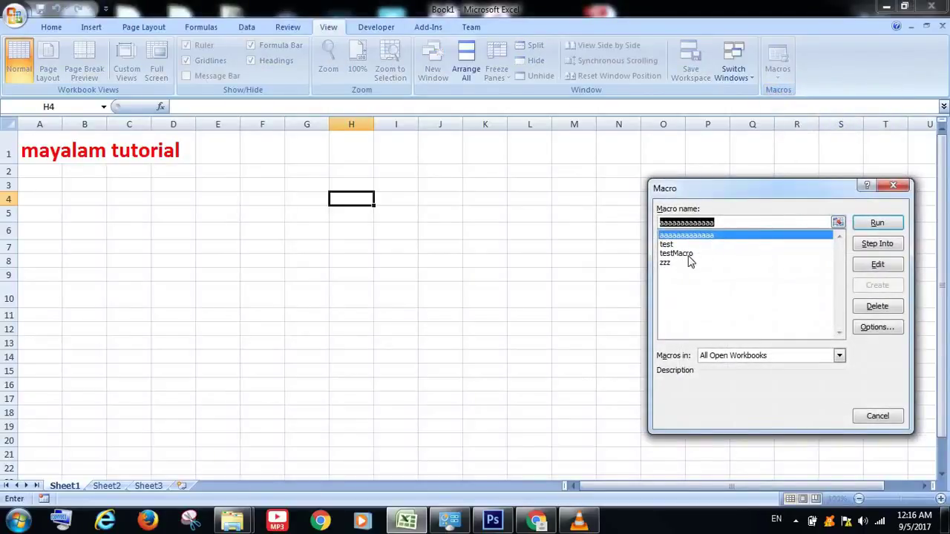
click(666, 263)
click(869, 223)
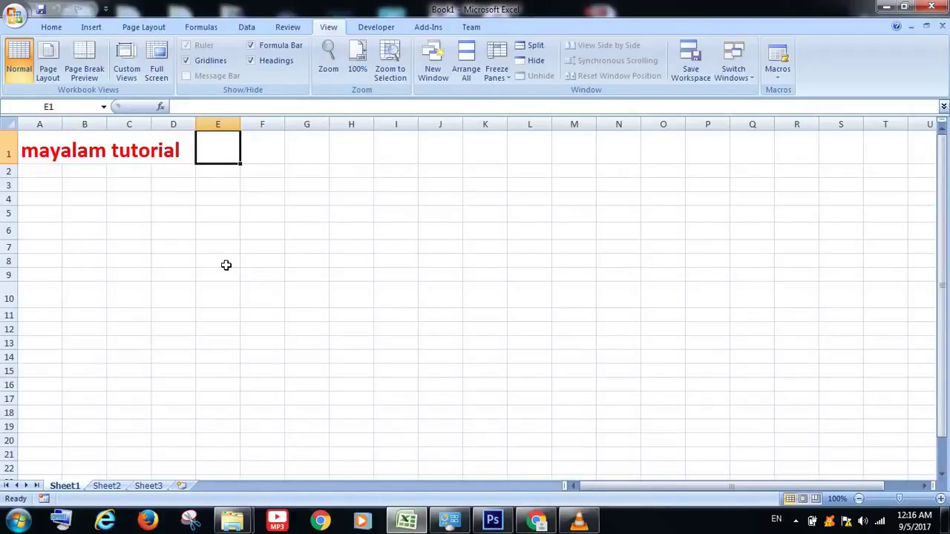
click(289, 231)
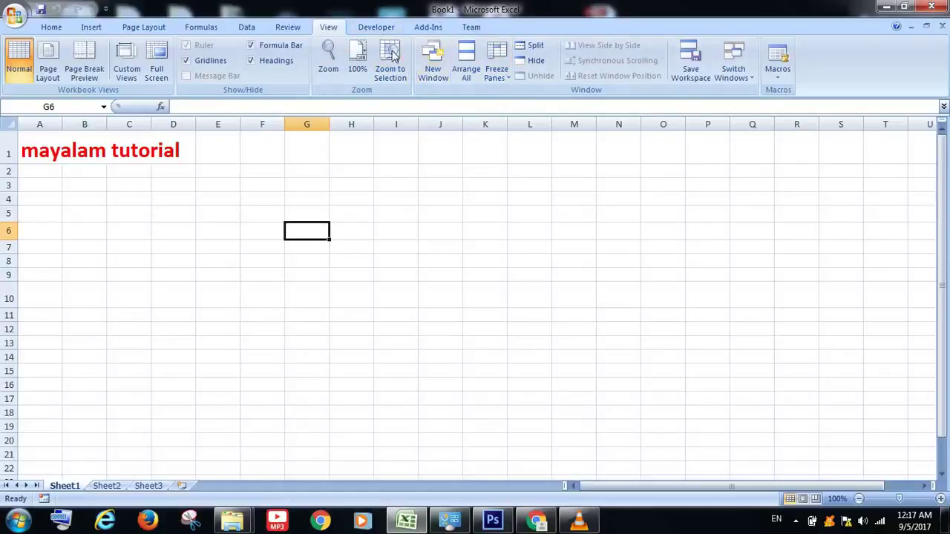
click(377, 27)
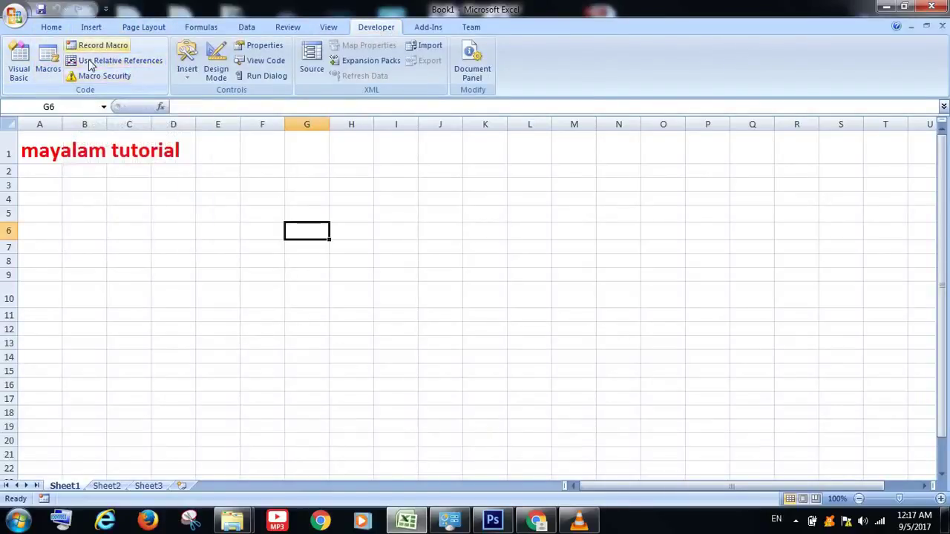
Step: Turn on Use Relative References and record macro xxx with shortcut Ctrl+x in this workbook
click(131, 58)
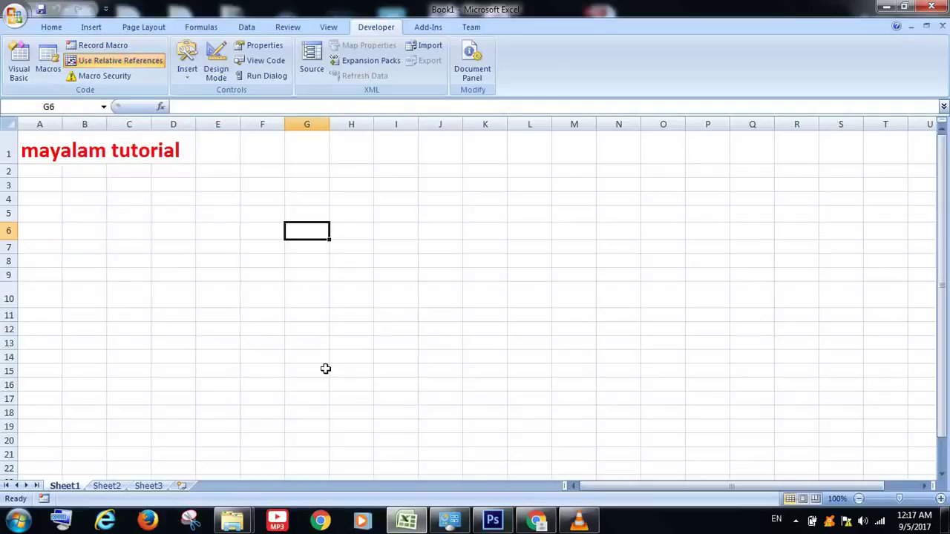
click(105, 48)
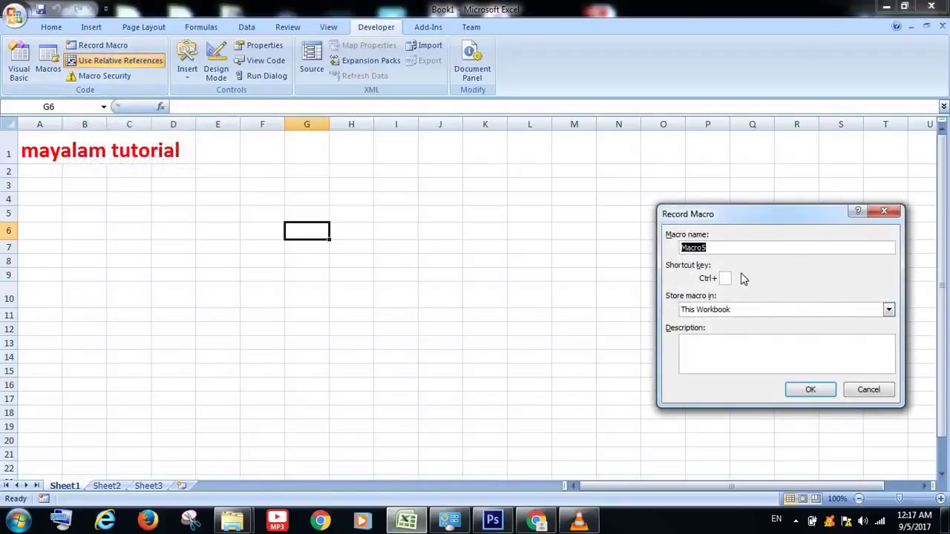
text(xxx)
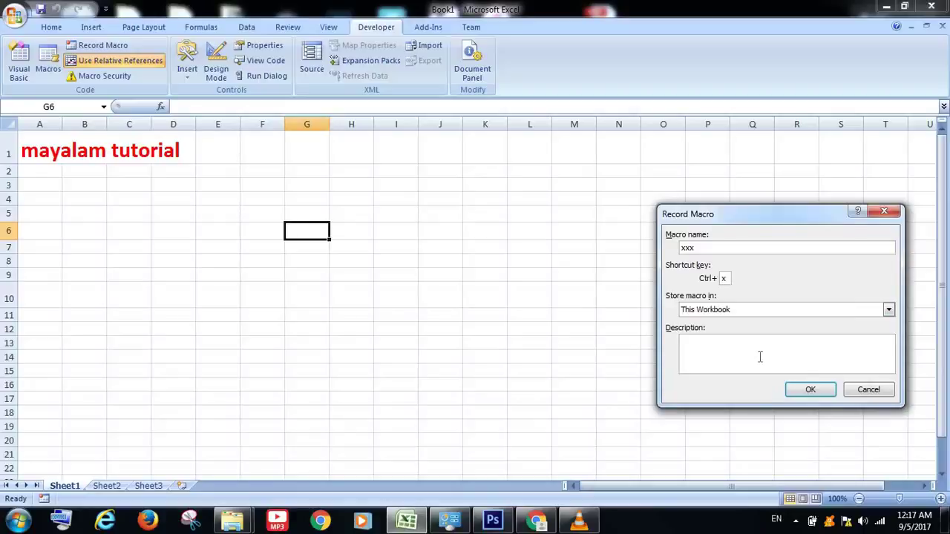
click(827, 394)
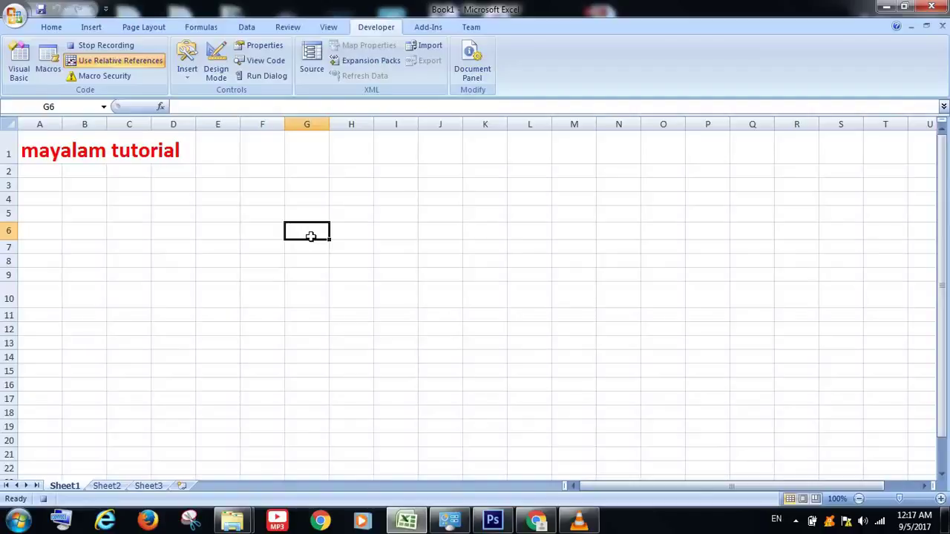
Step: Type 'this is malayalam tutorial' in G6 and format it light blue at 36 point
text(thi)
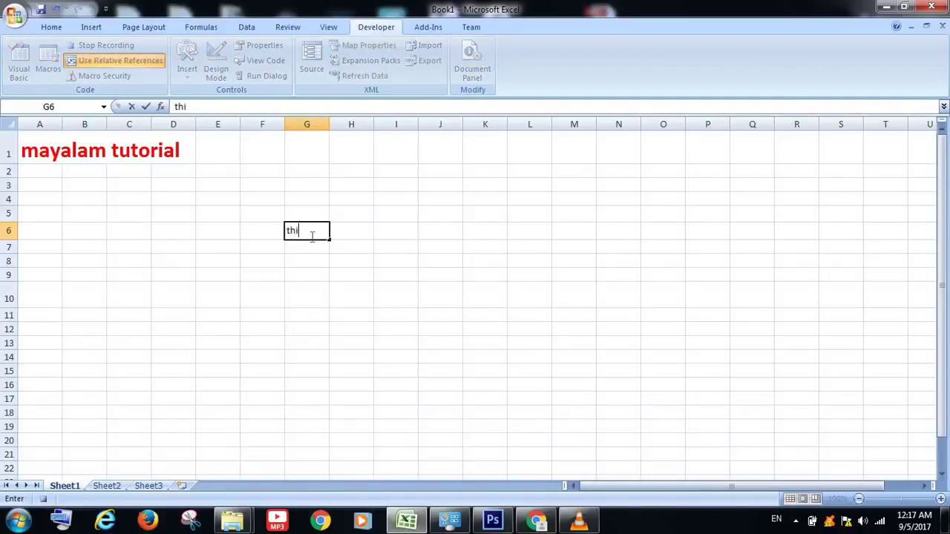
text(s is malayalam tutorial)
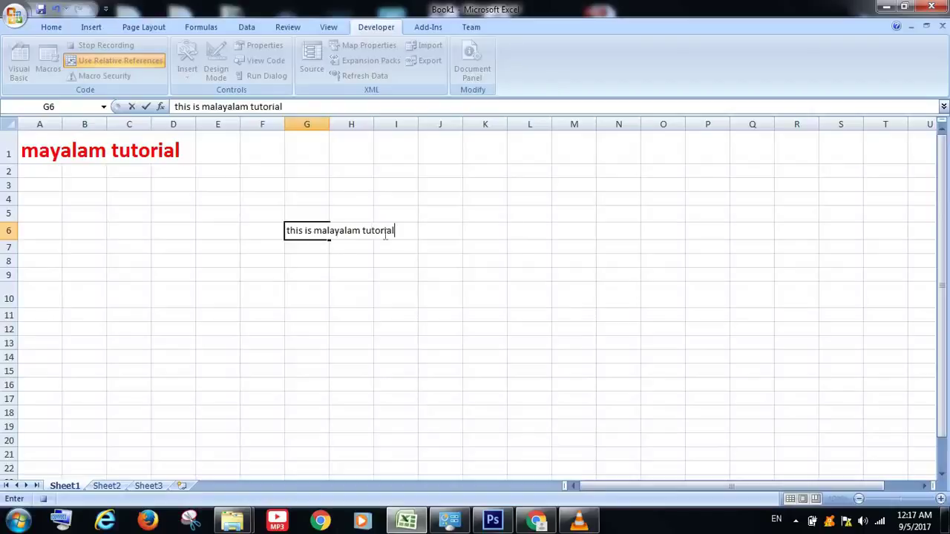
drag(395, 230, 286, 230)
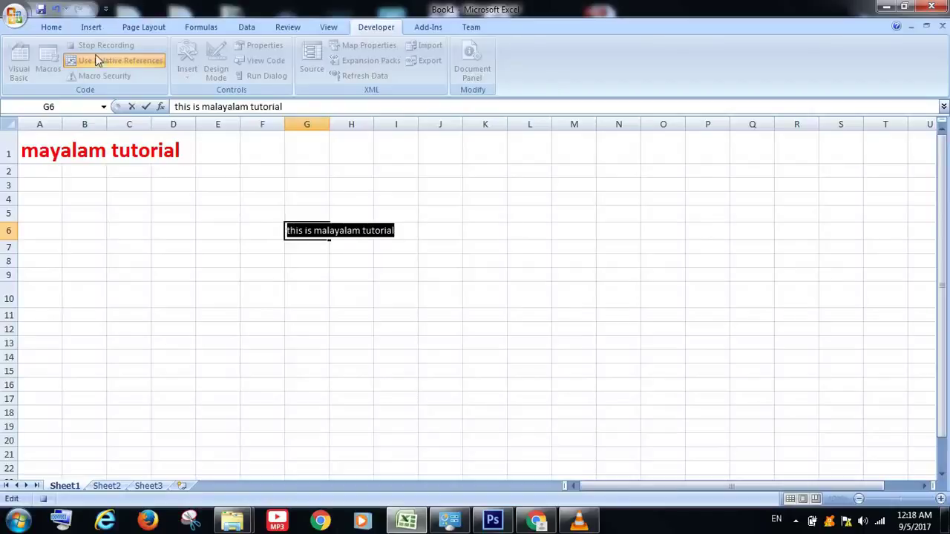
click(58, 28)
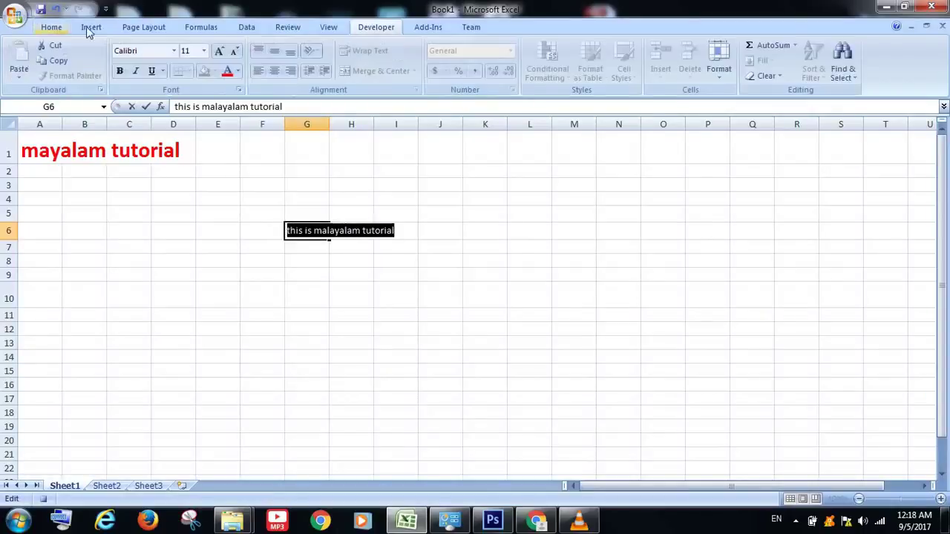
click(238, 71)
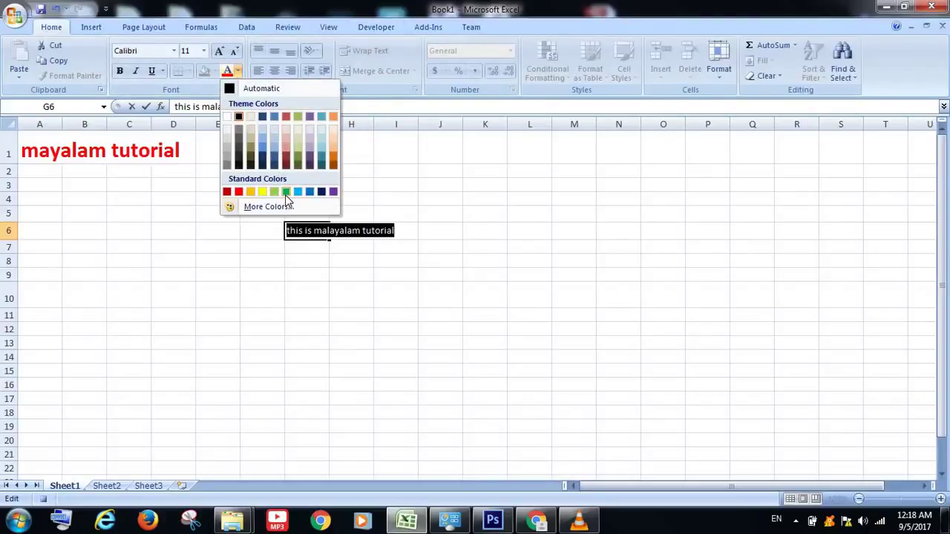
click(261, 145)
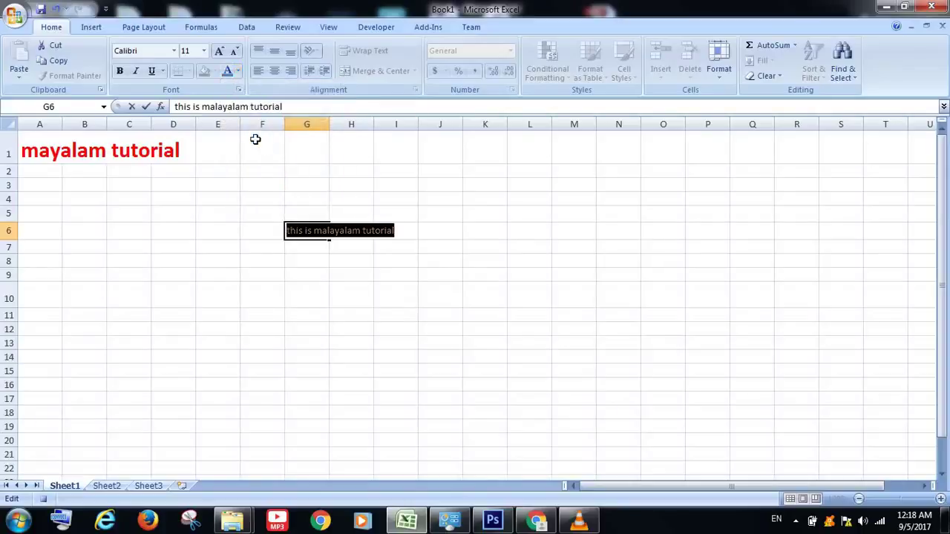
click(203, 50)
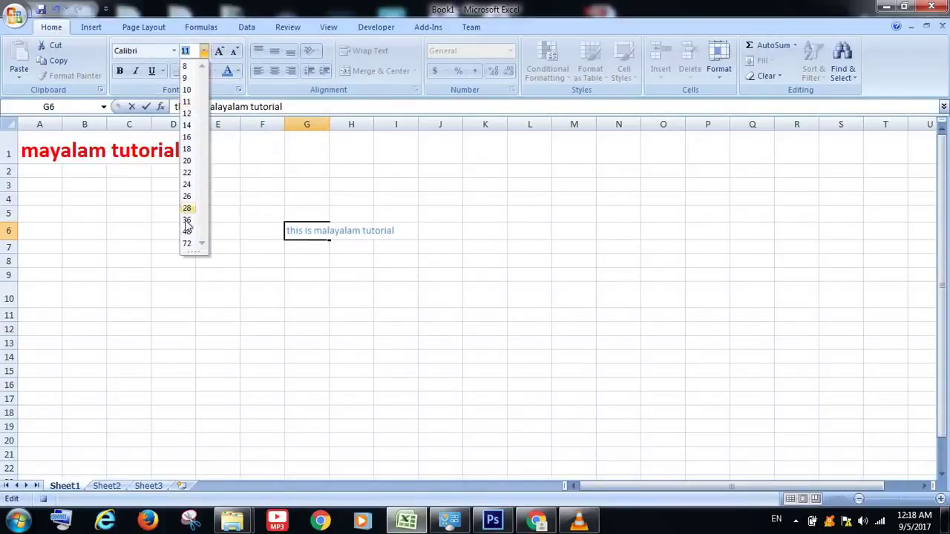
click(186, 221)
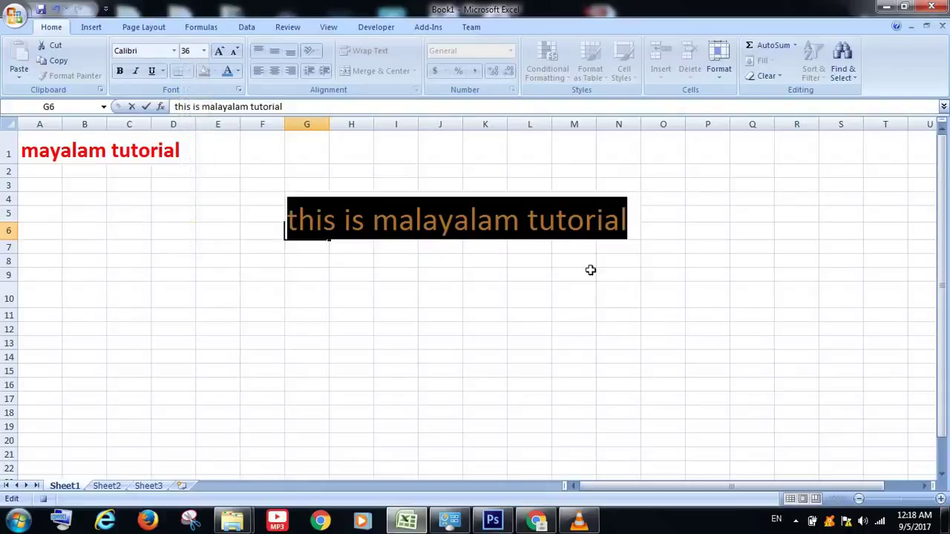
click(674, 217)
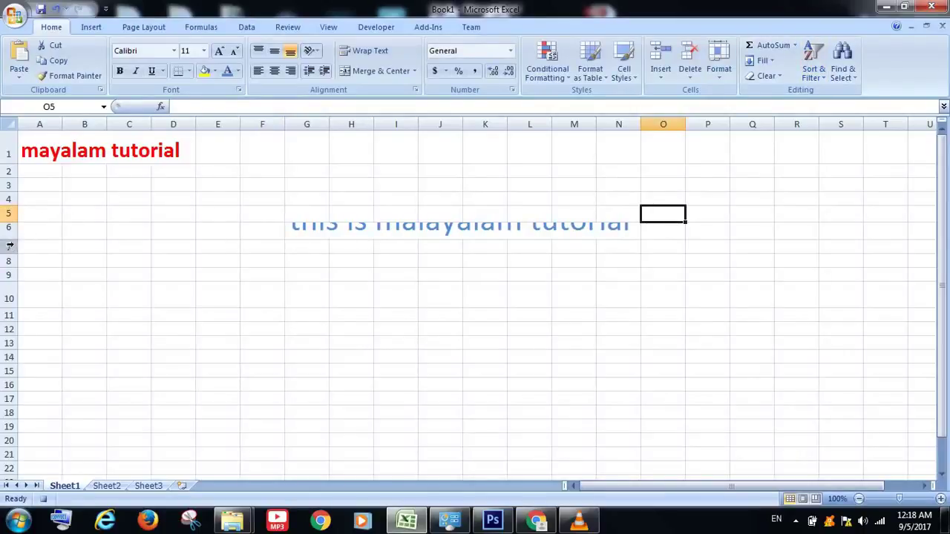
Step: Heighten row 6 to fit the text, stop recording xxx, and select H11
drag(15, 249, 15, 264)
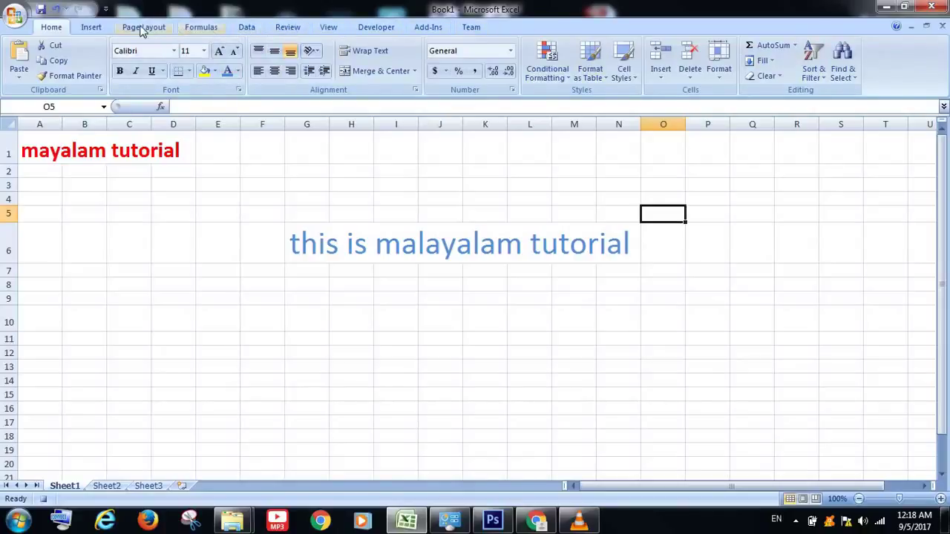
click(363, 28)
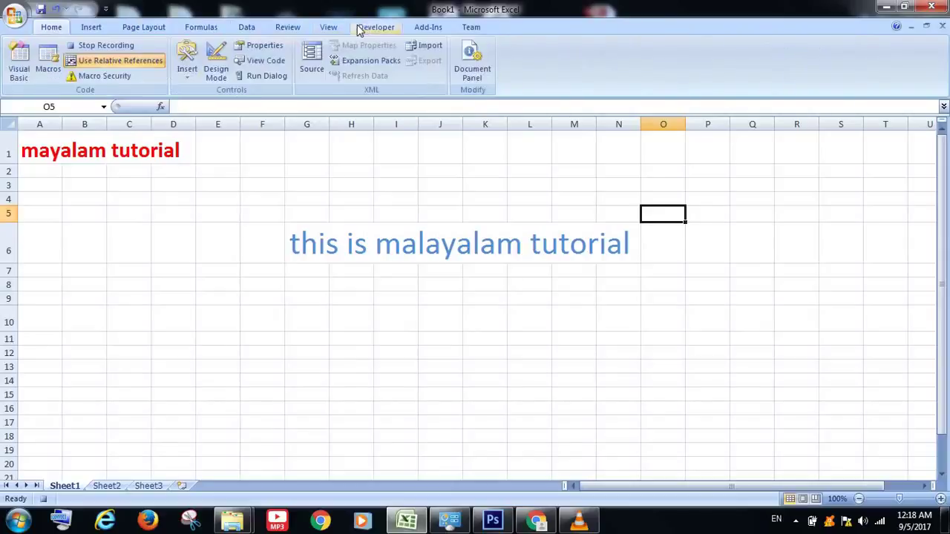
click(106, 46)
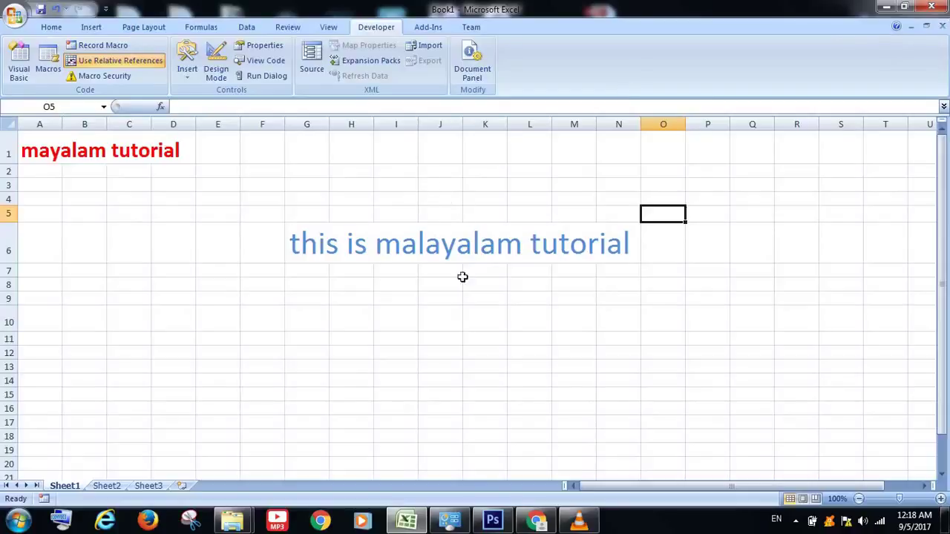
click(371, 336)
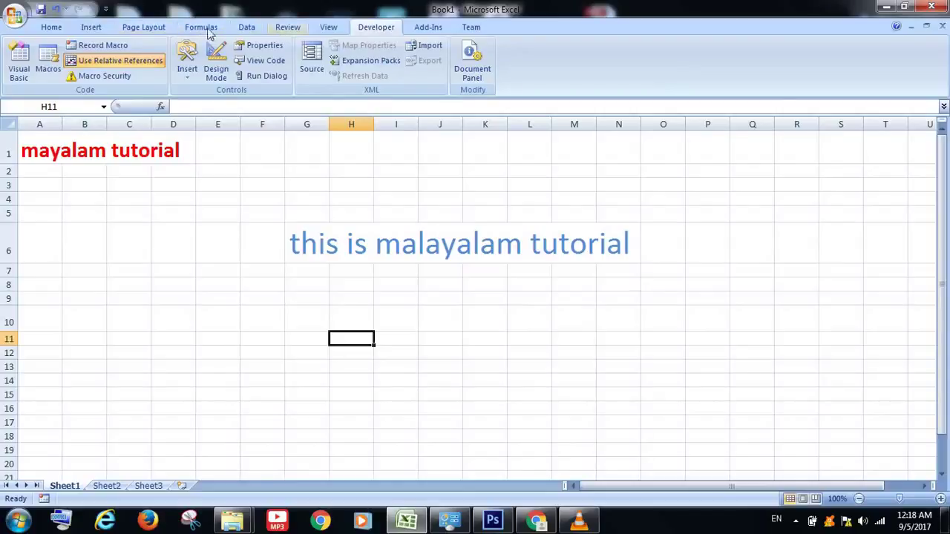
Step: Run the xxx macro at H11 to add a second blue 36-point 'this is malayalam tutorial' line
click(327, 28)
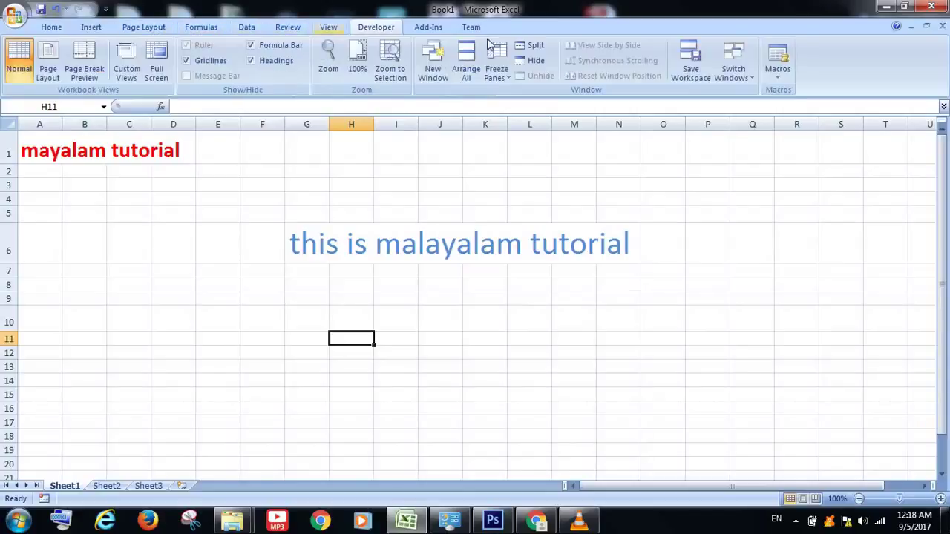
click(782, 79)
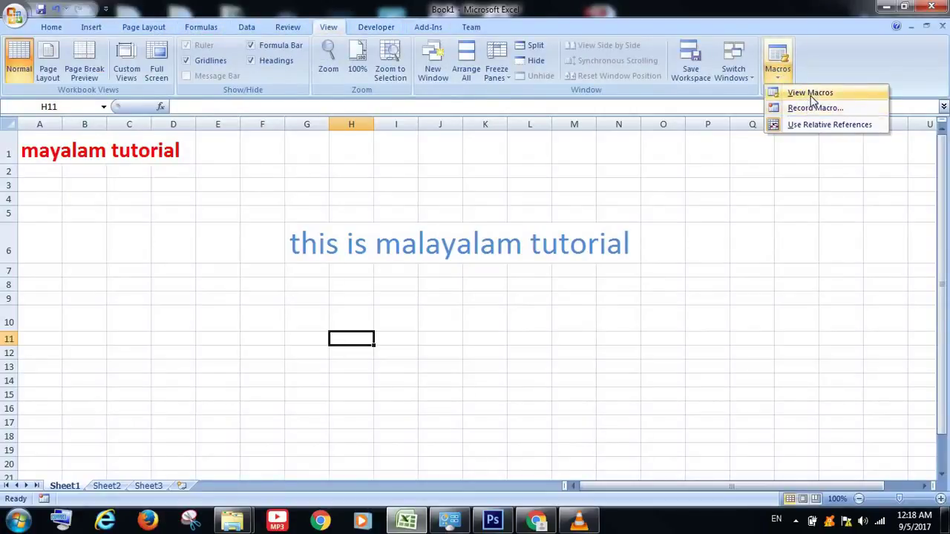
click(810, 94)
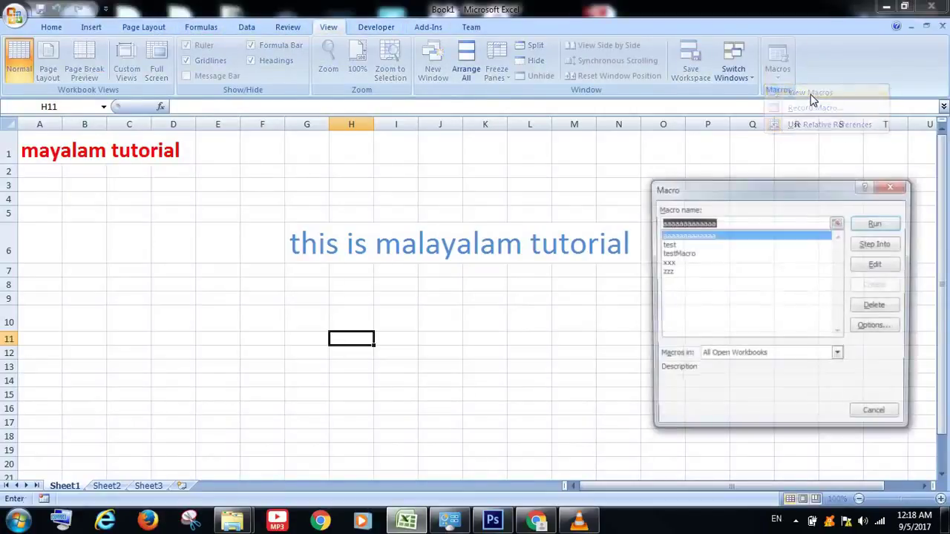
click(668, 263)
click(876, 223)
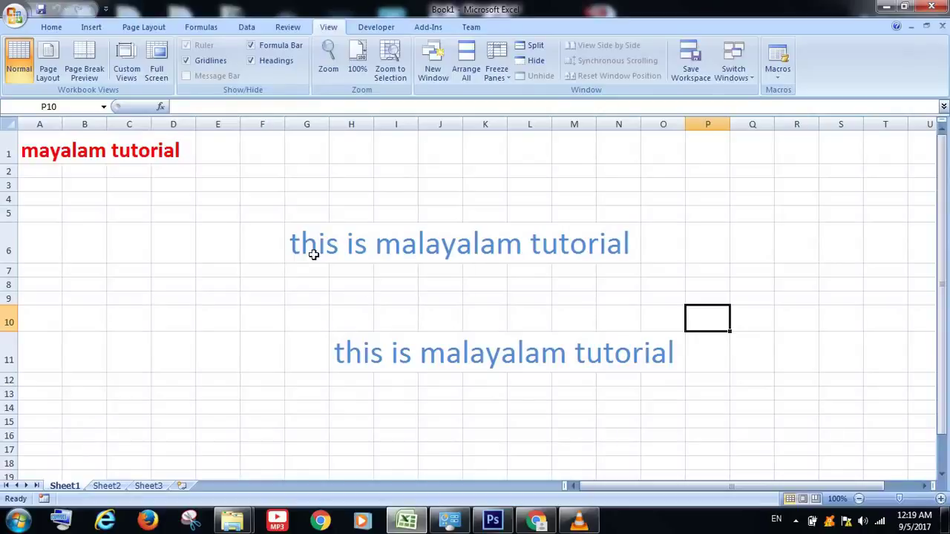
Step: Replay the xxx macro at D4, V4, W3 and T6, placing blue 36-point tutorial lines in rows 3–6
click(165, 202)
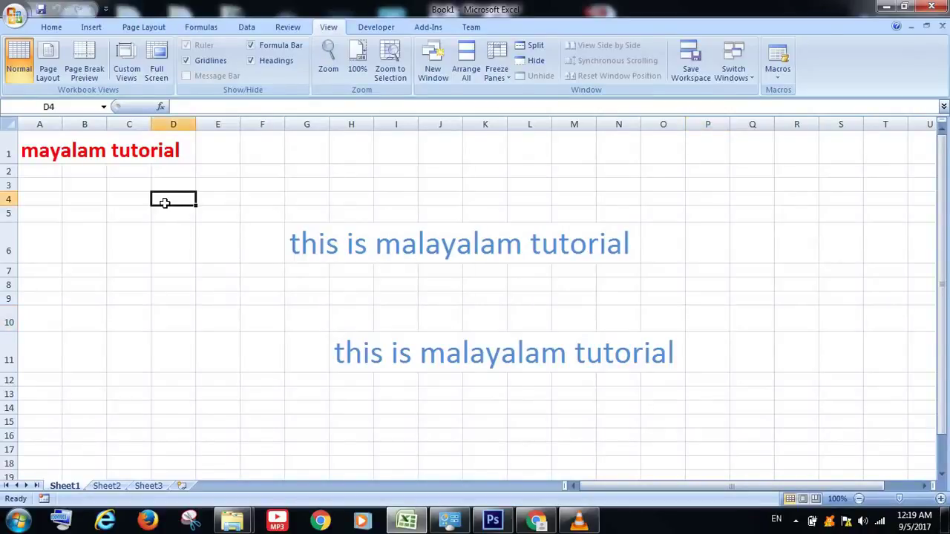
click(776, 240)
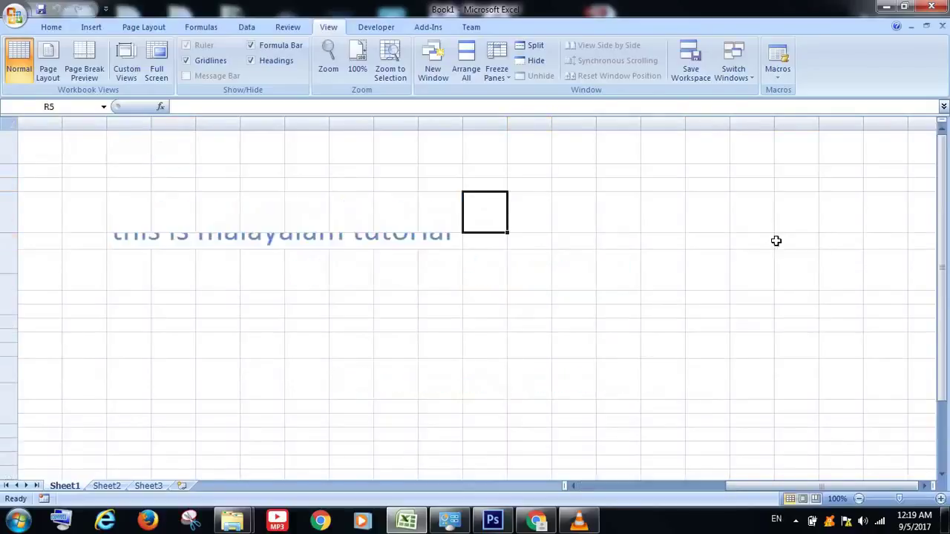
click(326, 193)
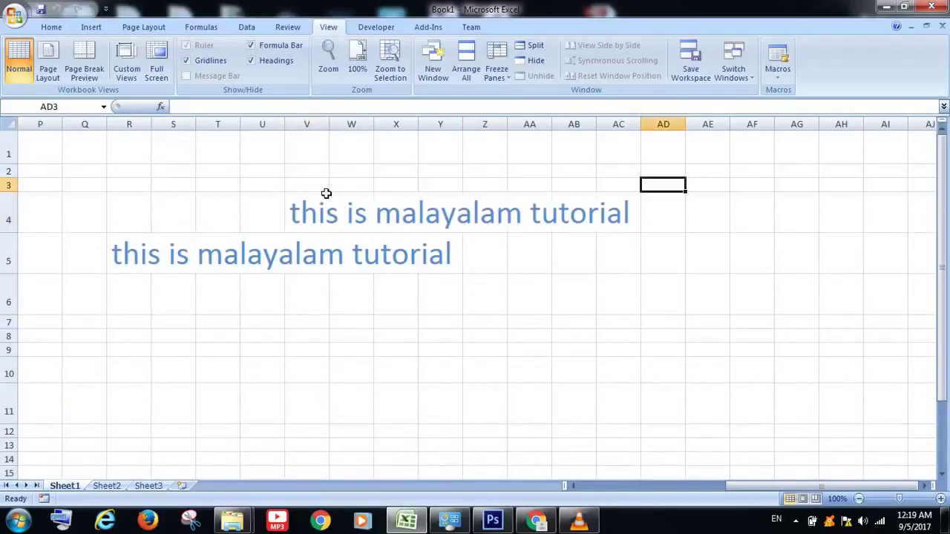
click(334, 185)
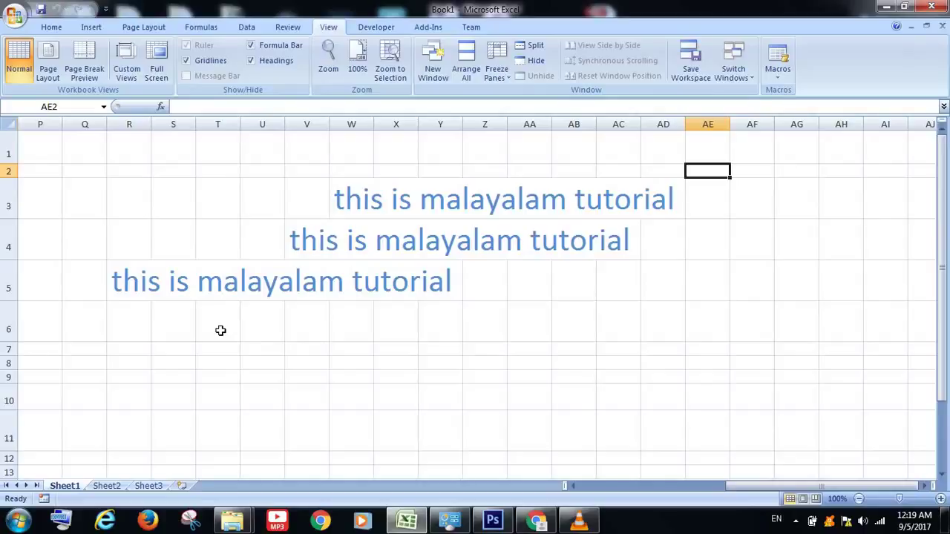
click(220, 331)
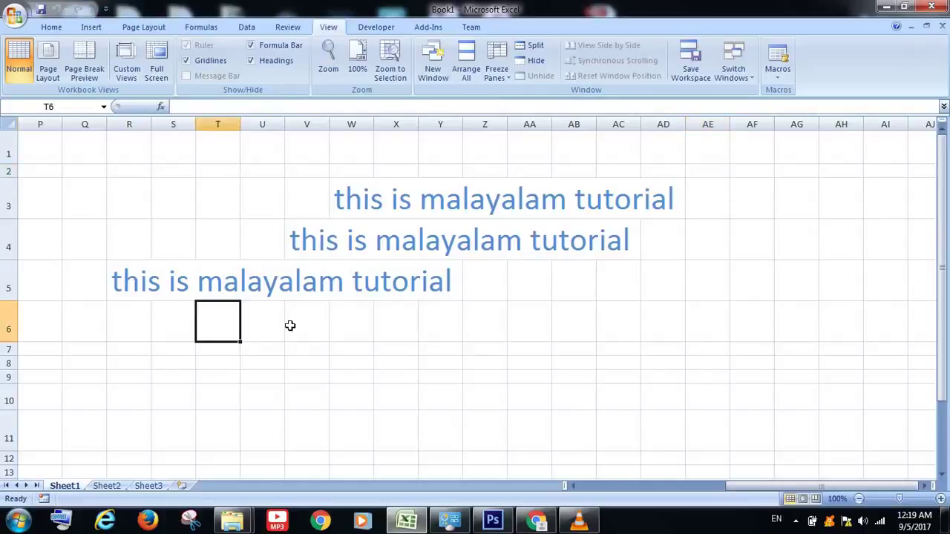
key(ctrl+y)
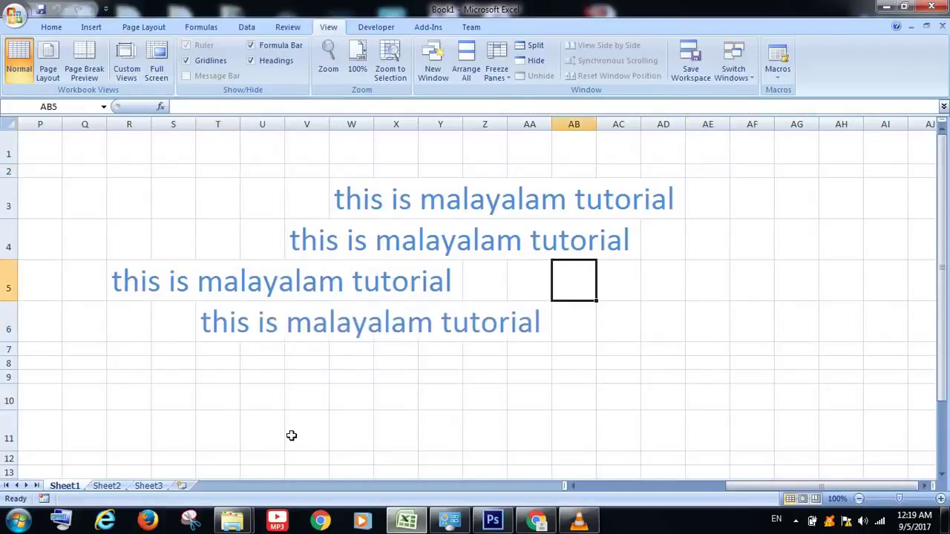